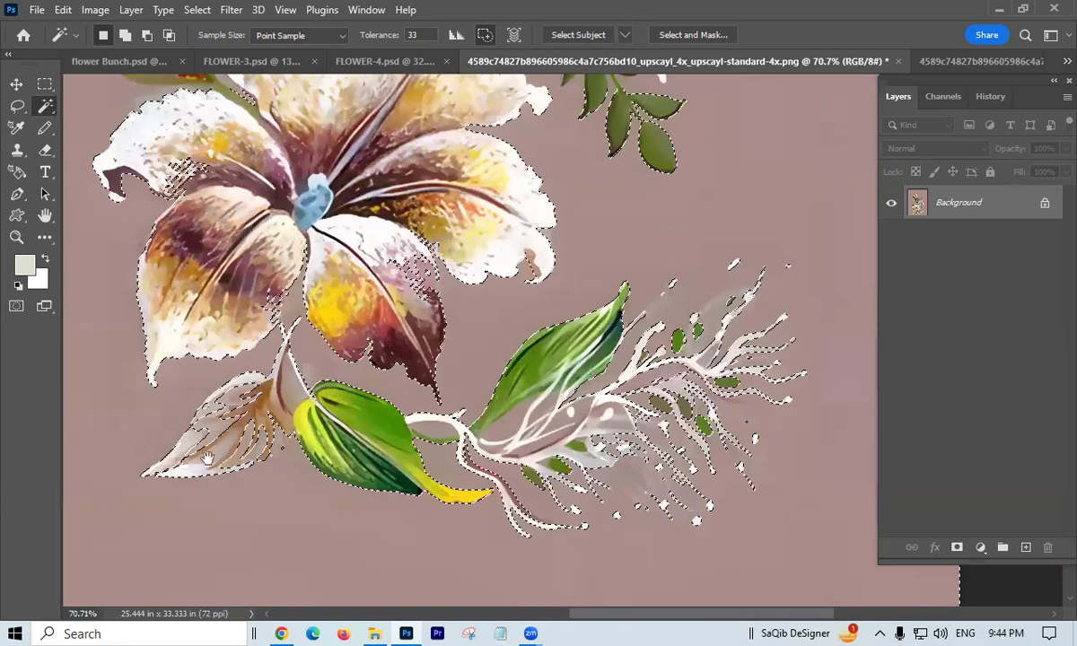
Step: Unlock the Background so that it becomes an editable layer
drag(206, 426, 303, 387)
drag(309, 383, 438, 262)
drag(411, 306, 567, 290)
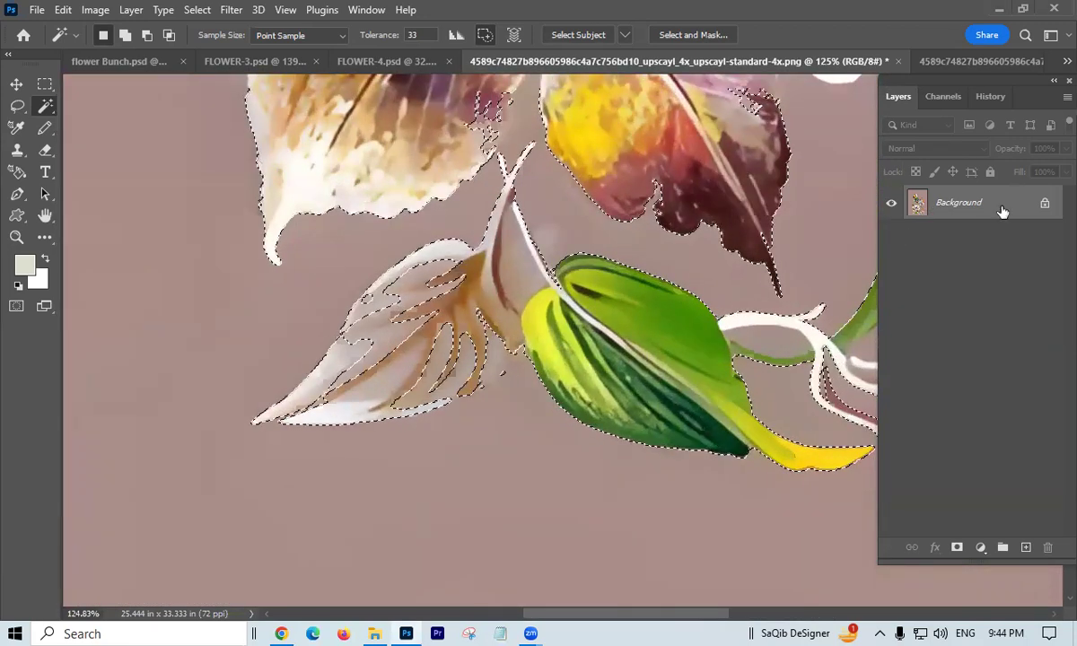
click(1045, 203)
Step: Try deleting the selected mauve background, check the petal edges, and undo the deletion
key(Delete)
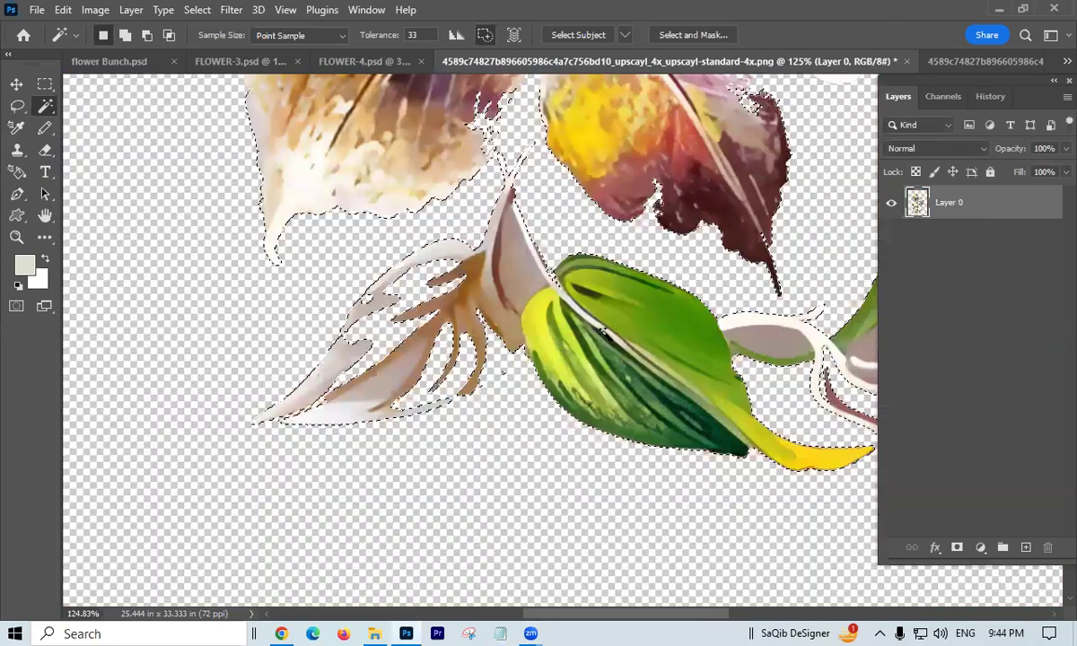
drag(422, 279, 321, 292)
drag(397, 252, 373, 316)
drag(525, 245, 652, 237)
drag(537, 255, 506, 255)
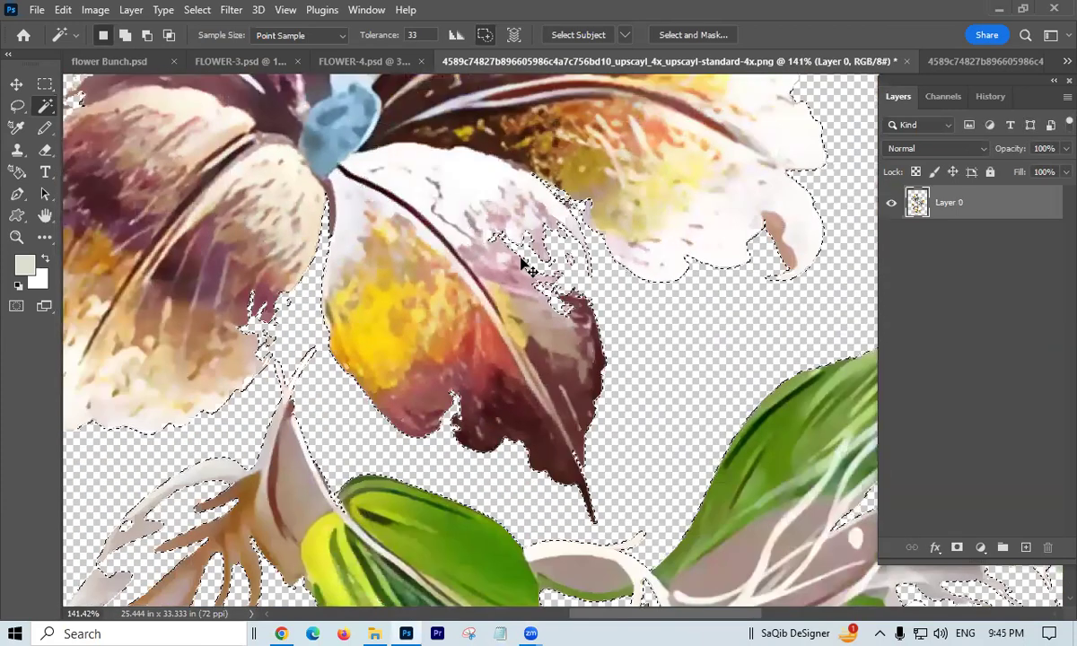
key(ctrl+z)
Step: Try selecting the mauve background with the Magic Wand at a tolerance of 11
key(ctrl+d)
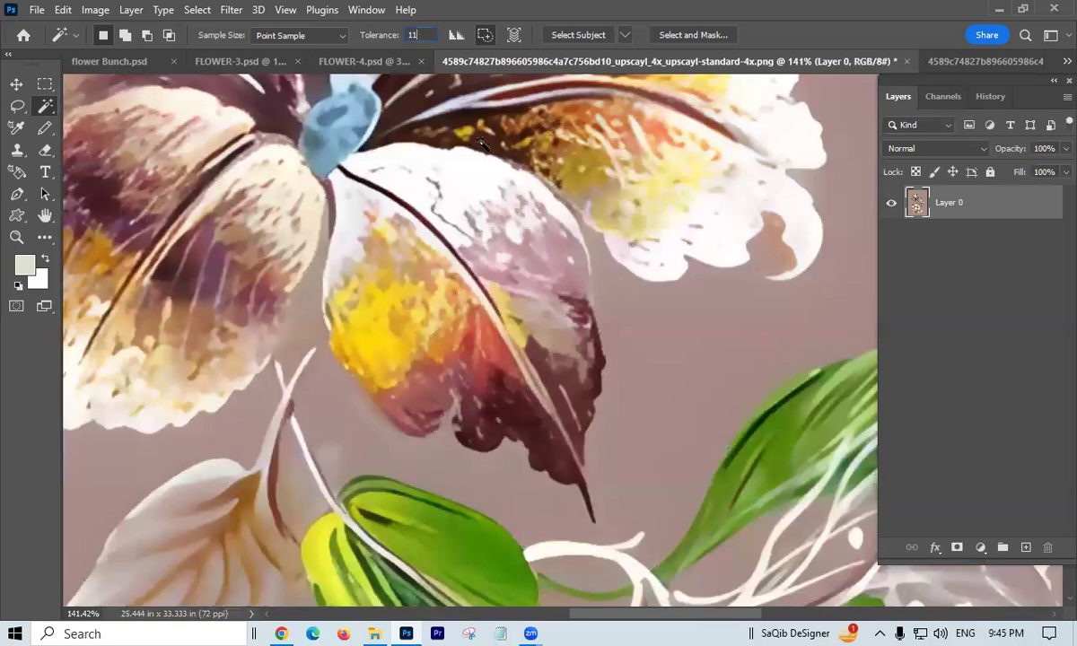
click(679, 336)
mouse_move(619, 254)
mouse_down()
mouse_move(637, 255)
mouse_move(600, 257)
mouse_up()
drag(638, 294, 610, 183)
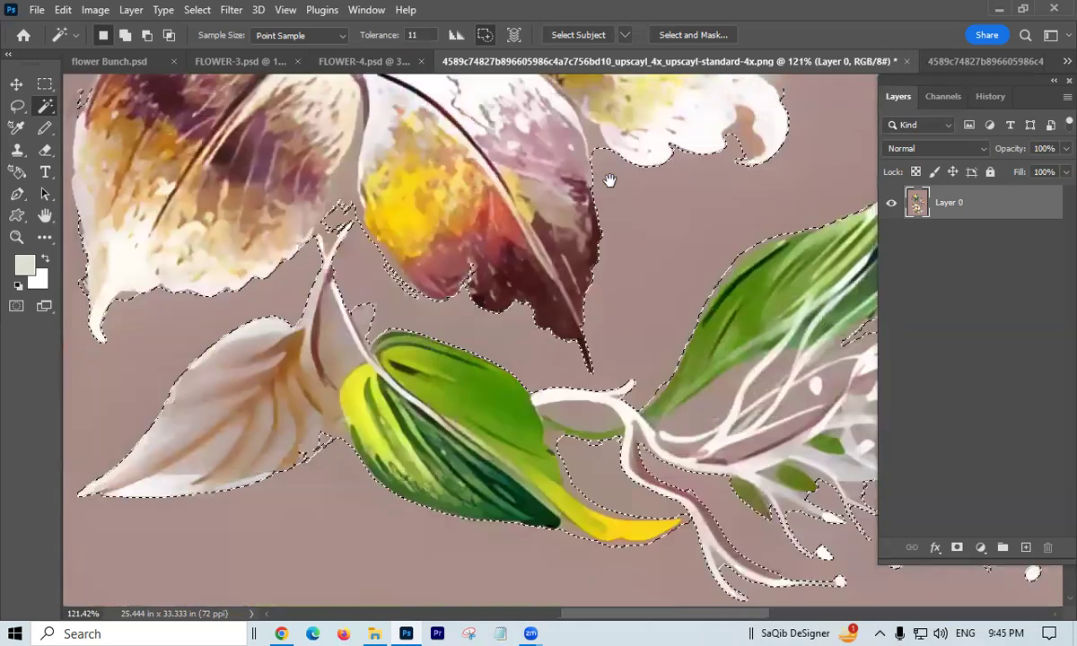
key(ctrl+d)
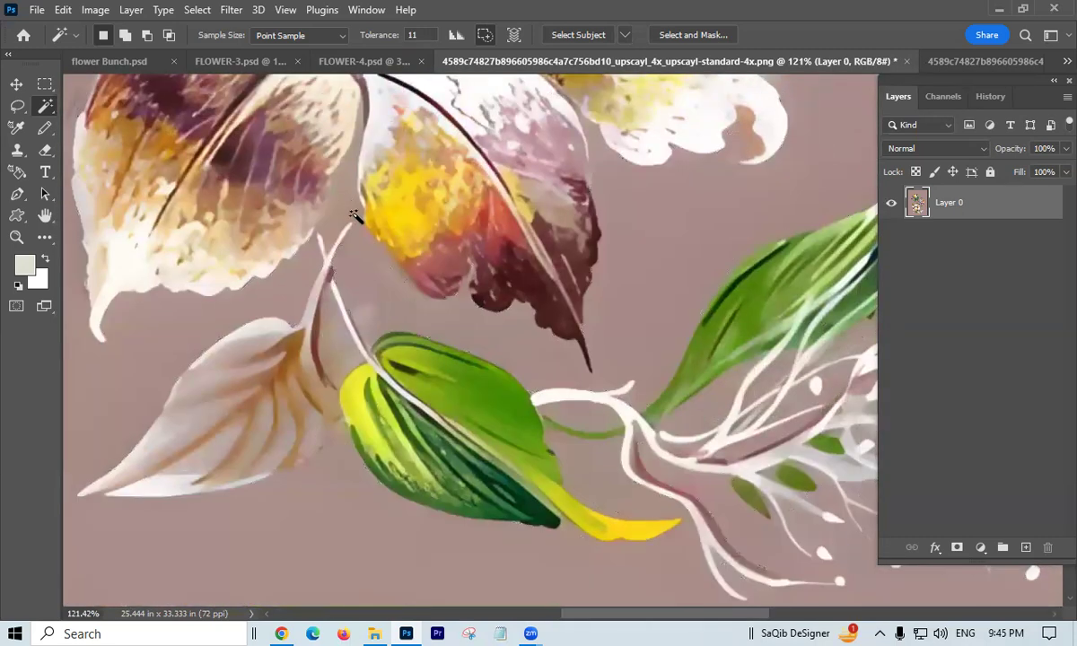
Step: Set the Magic Wand tolerance to 22 and select the mauve background around the flowers
click(624, 175)
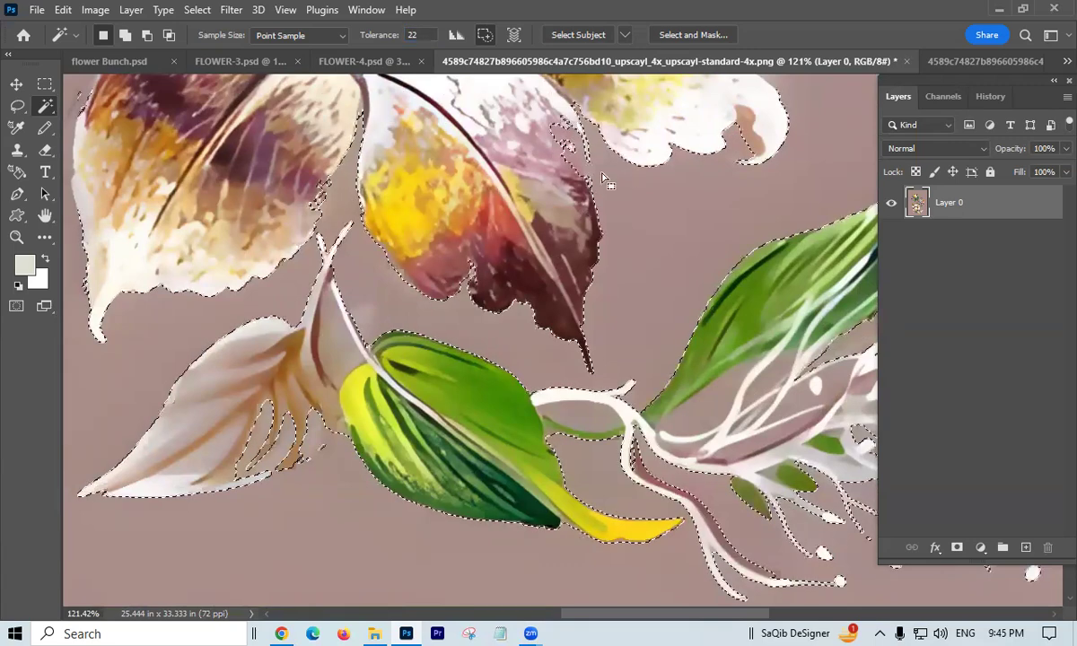
scroll(584, 265, up, 3)
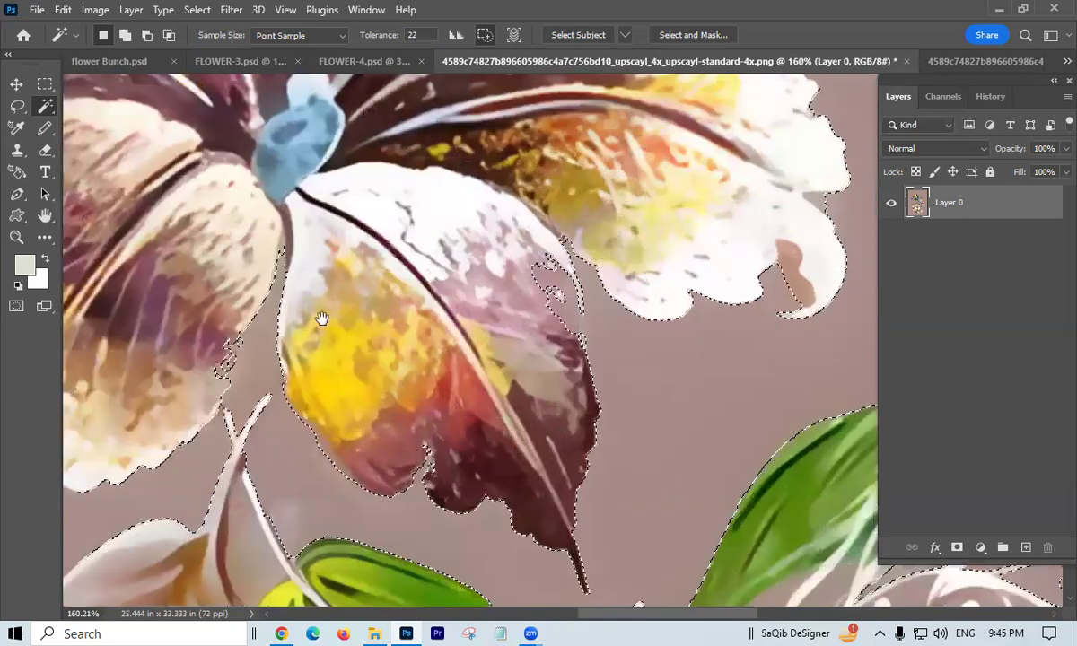
scroll(321, 319, up, 4)
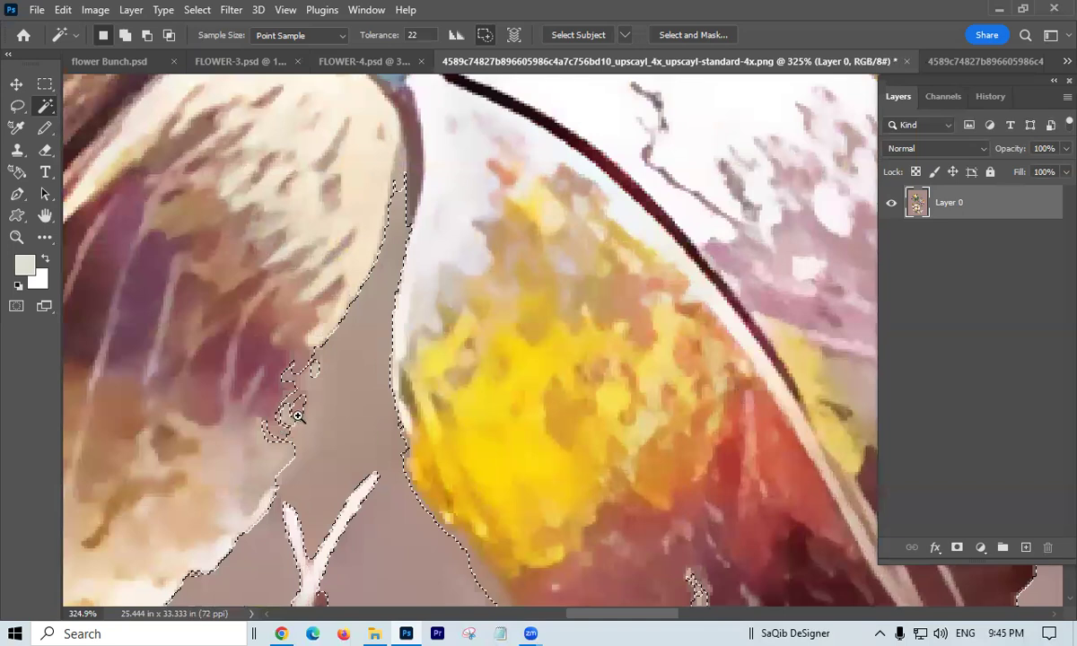
scroll(402, 180, up, 1)
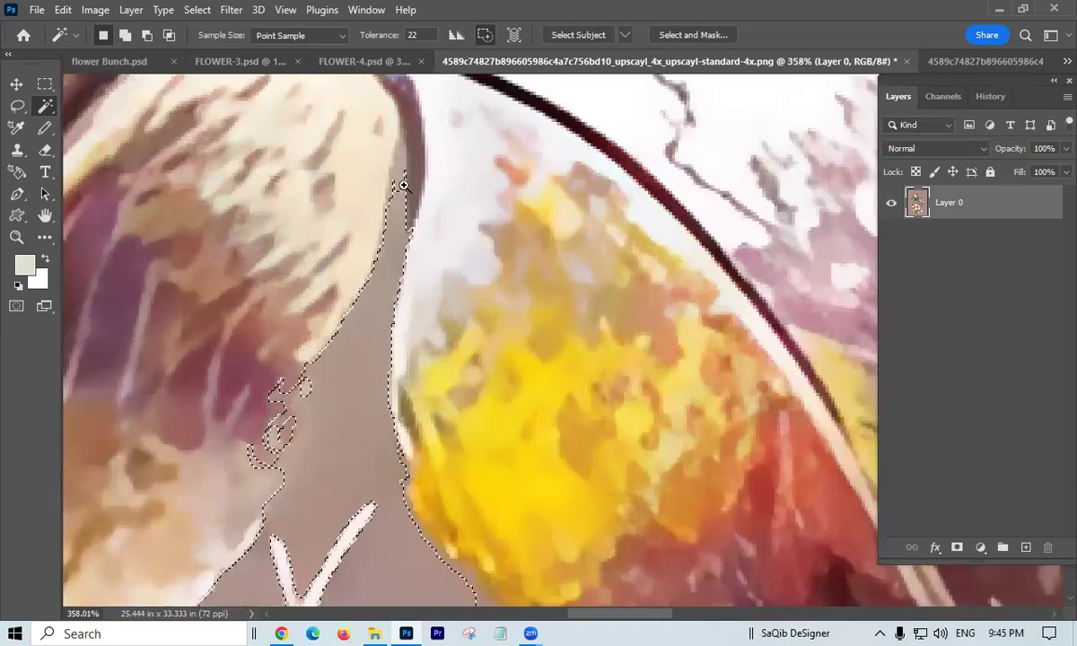
Step: Try to correct the selection in the gap between the two lower petals with the Lasso
key(l)
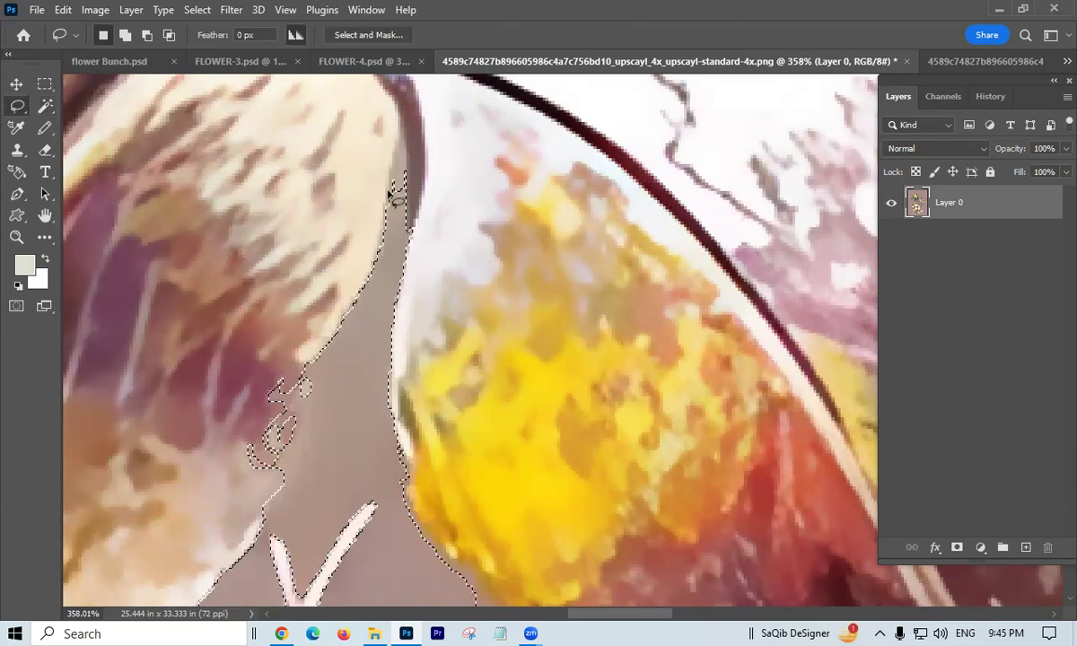
drag(392, 229, 390, 201)
key(ctrl+z)
key(ctrl+d)
key(ctrl+z)
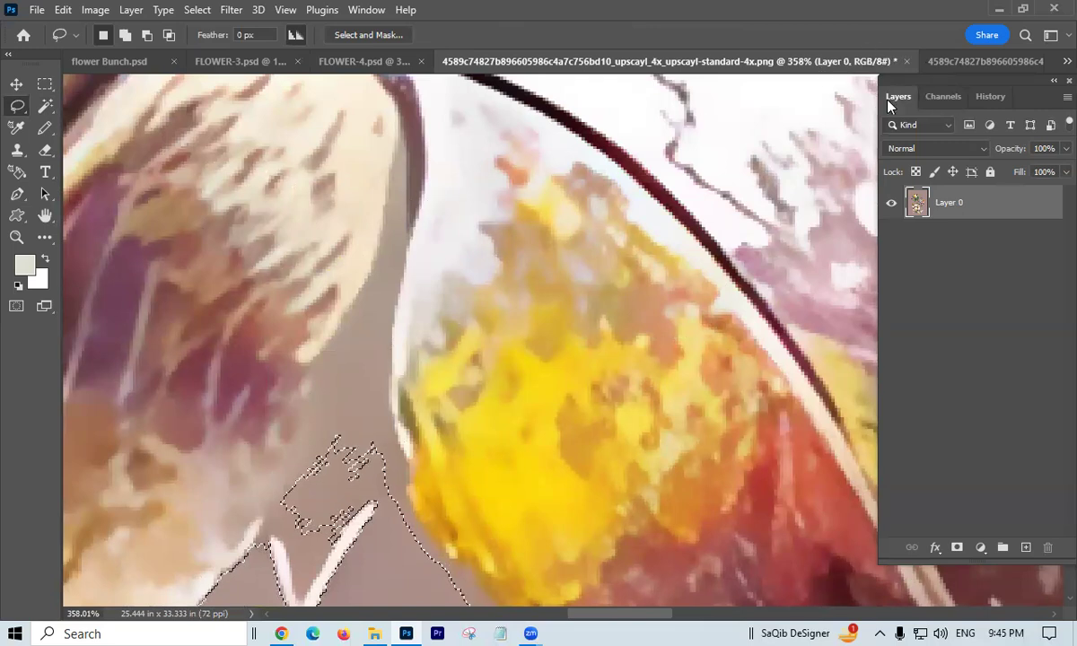
Step: Reselect the mauve background with the Magic Wand from the gap between the two lower petals
key(w)
click(367, 348)
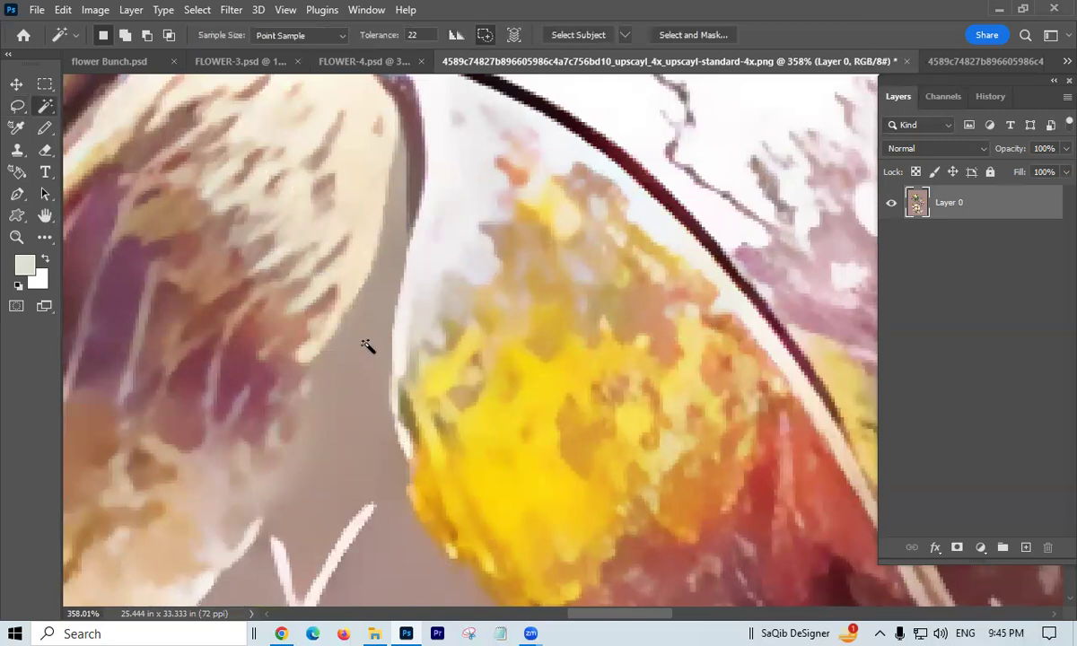
key(l)
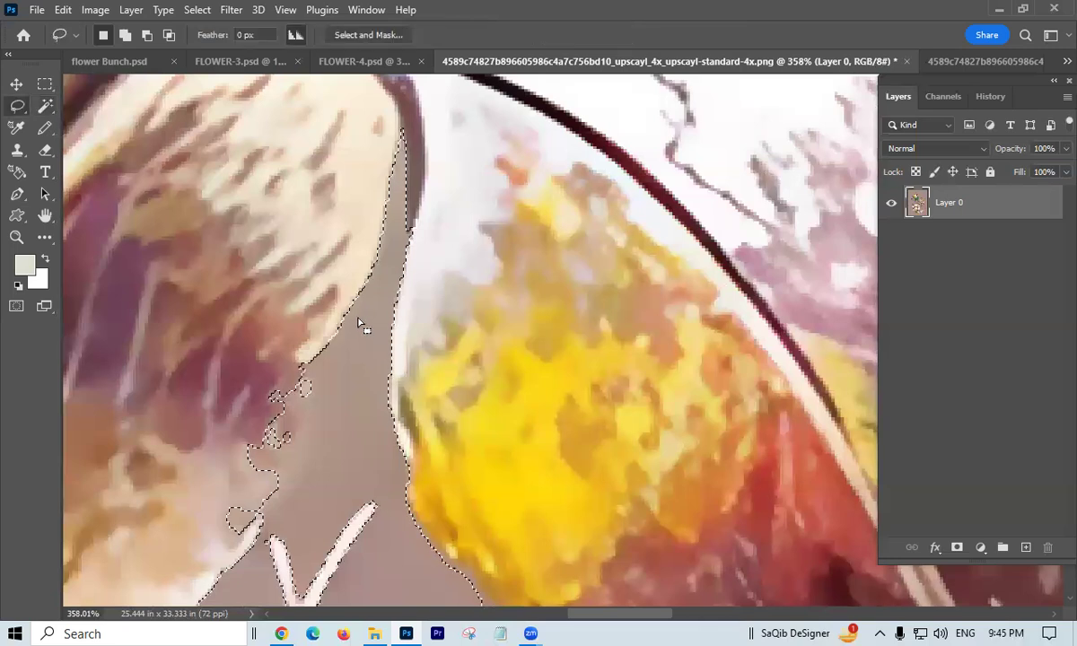
drag(342, 351, 346, 350)
key(ctrl+z)
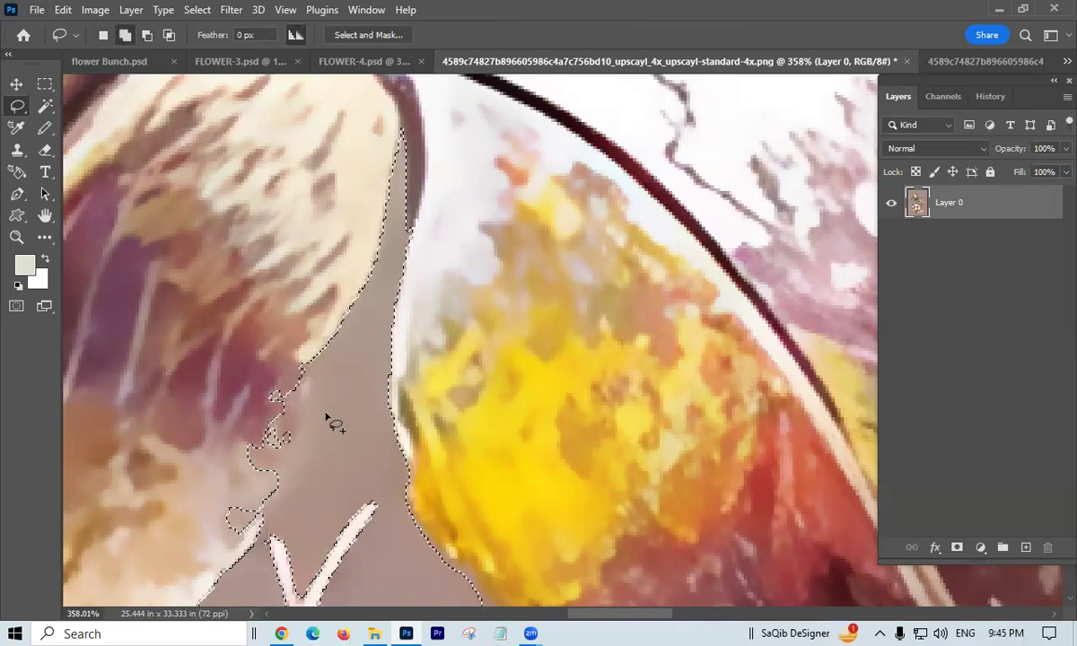
Step: Subtract the ragged patches along the inner edge of the big flower's lower-left petal from the selection with the Lasso
drag(296, 397, 424, 224)
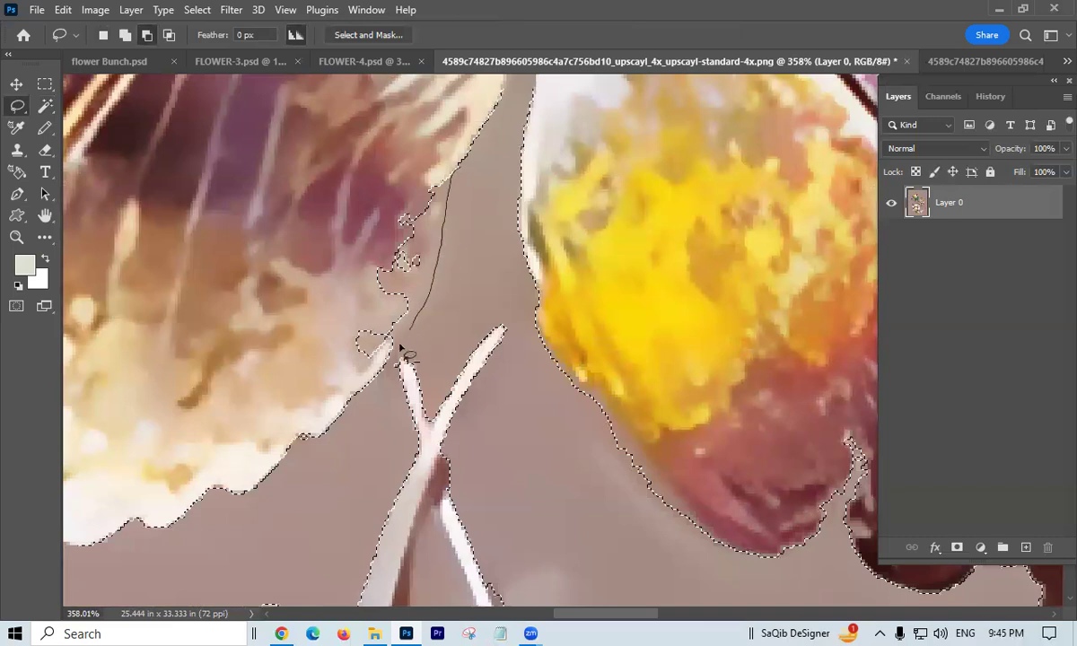
mouse_move(359, 401)
mouse_down()
mouse_move(415, 101)
mouse_move(453, 99)
mouse_up()
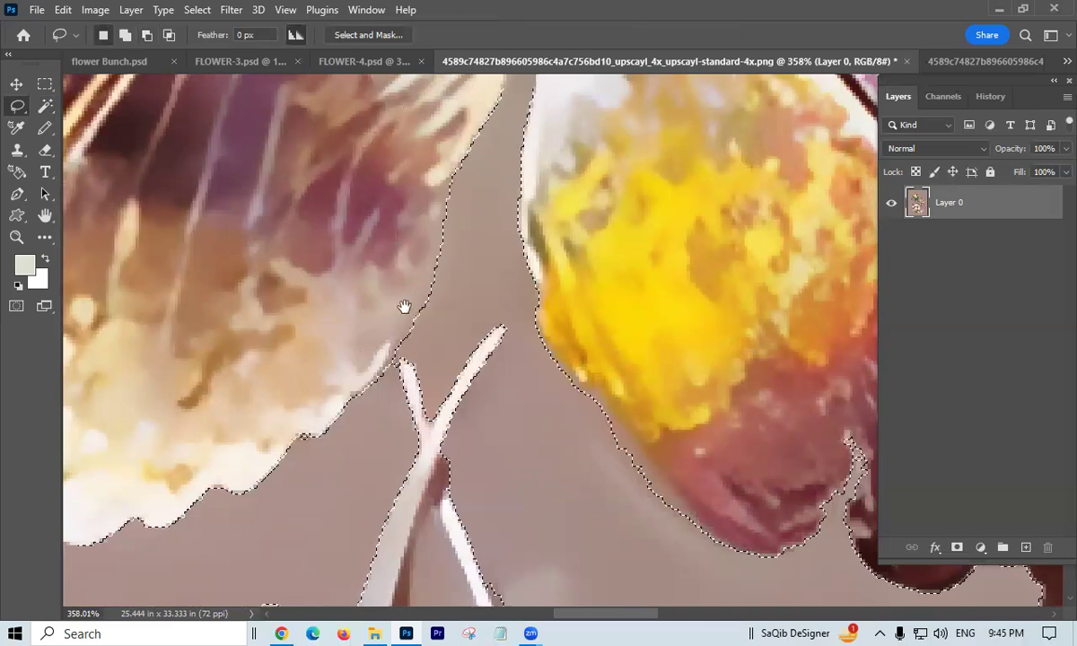
drag(404, 308, 558, 107)
drag(500, 156, 408, 387)
drag(527, 199, 491, 399)
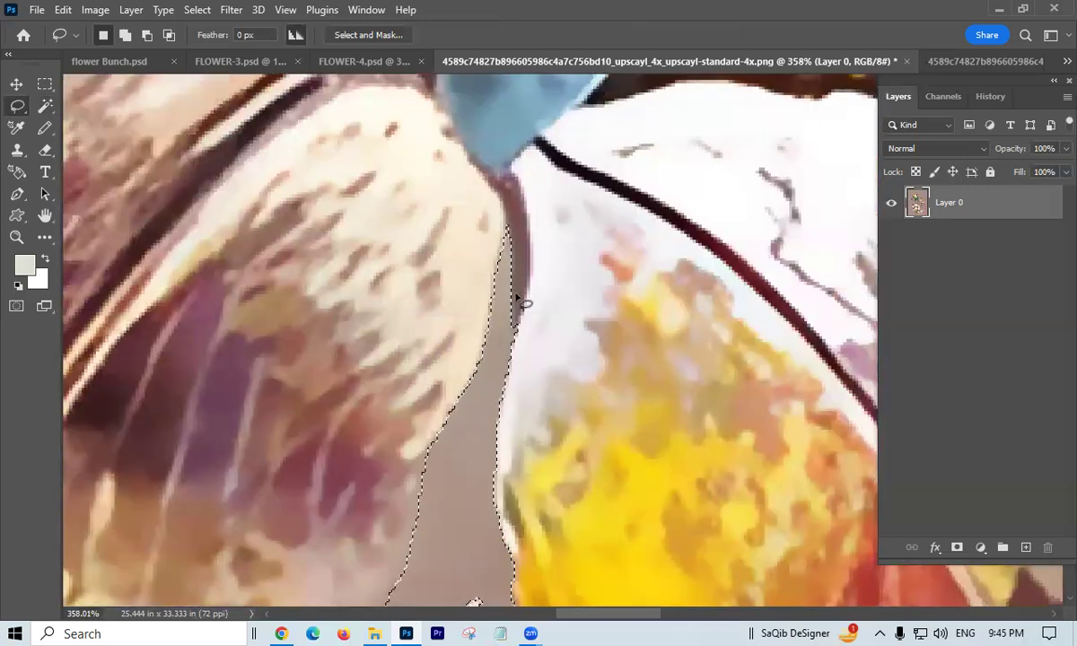
drag(507, 232, 431, 257)
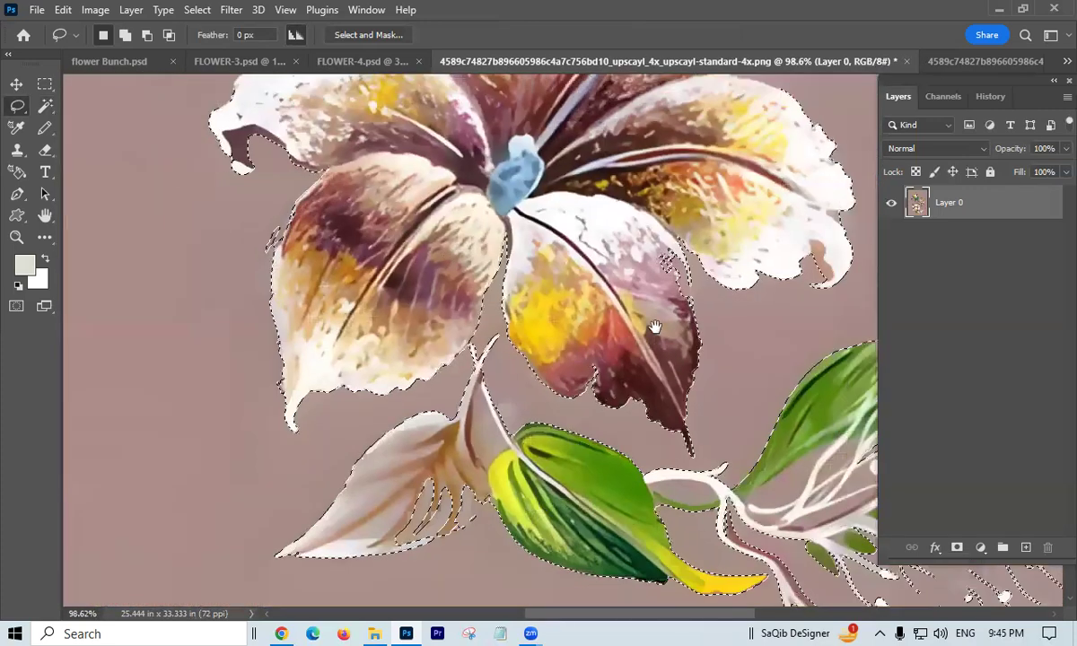
Step: Subtract the stray selected patches inside the right edge of the yellow-and-maroon lower petal with the Lasso
drag(589, 258, 663, 236)
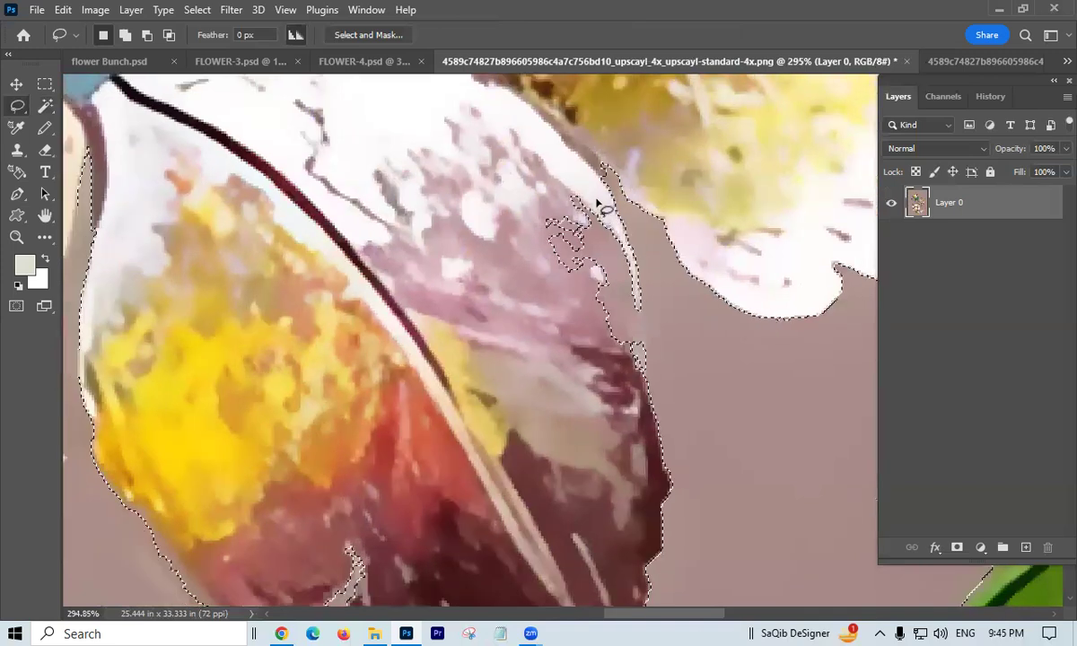
drag(591, 184, 629, 237)
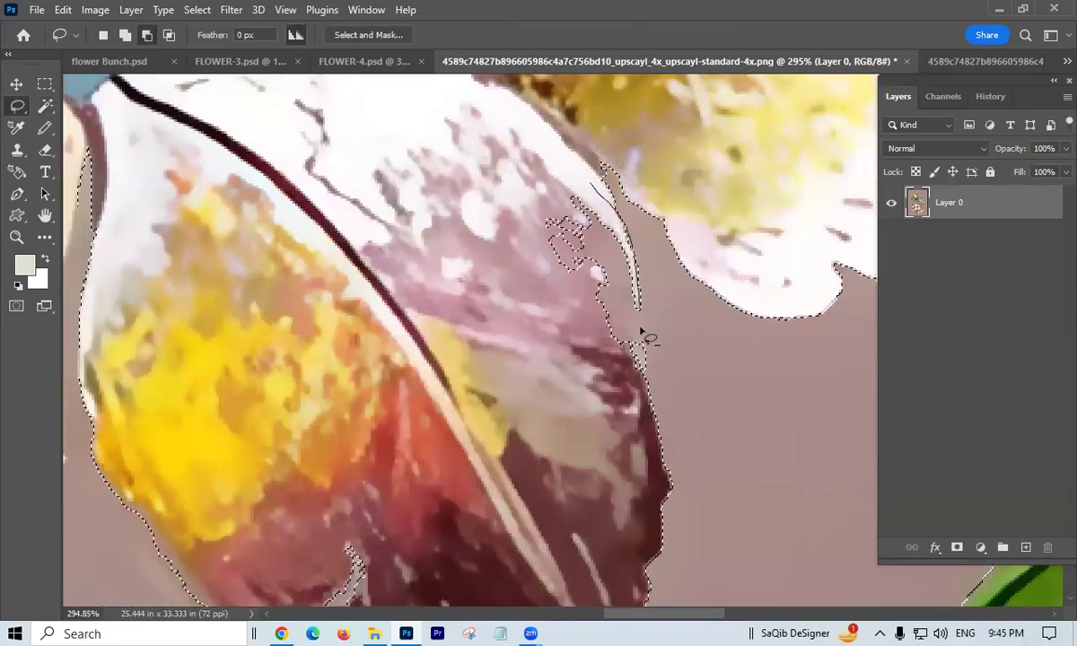
mouse_move(465, 278)
mouse_down()
mouse_move(557, 196)
mouse_move(489, 225)
mouse_up()
drag(521, 245, 471, 333)
drag(623, 147, 598, 358)
Step: Add the missed background strip beside the right edge of the red-spotted green leaf to the selection
drag(524, 212, 725, 303)
drag(401, 347, 426, 320)
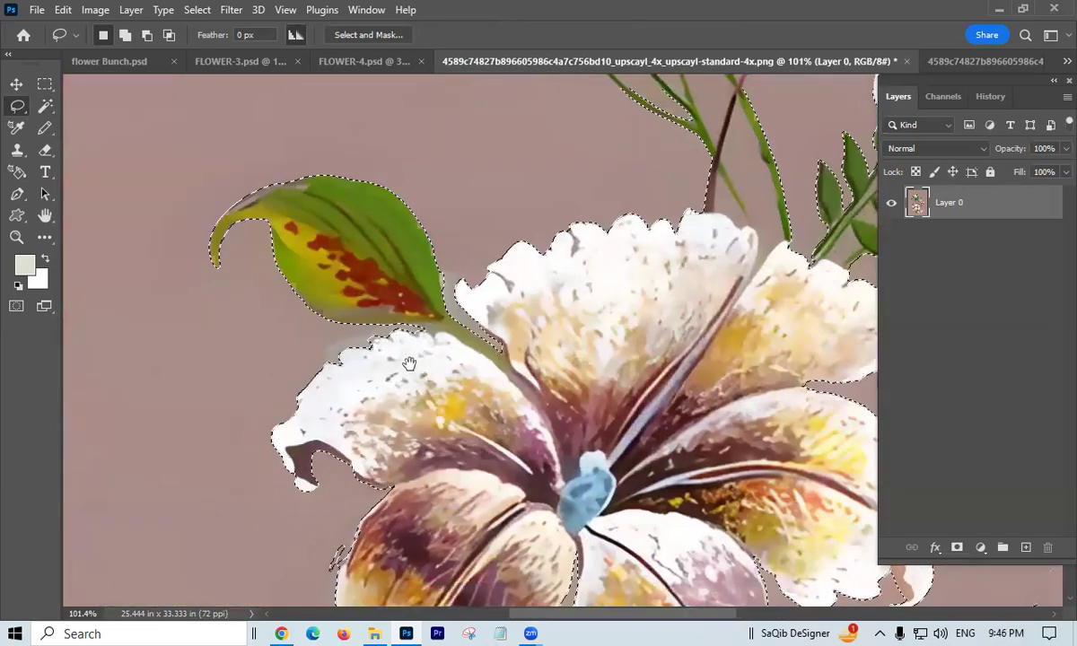
drag(410, 363, 411, 358)
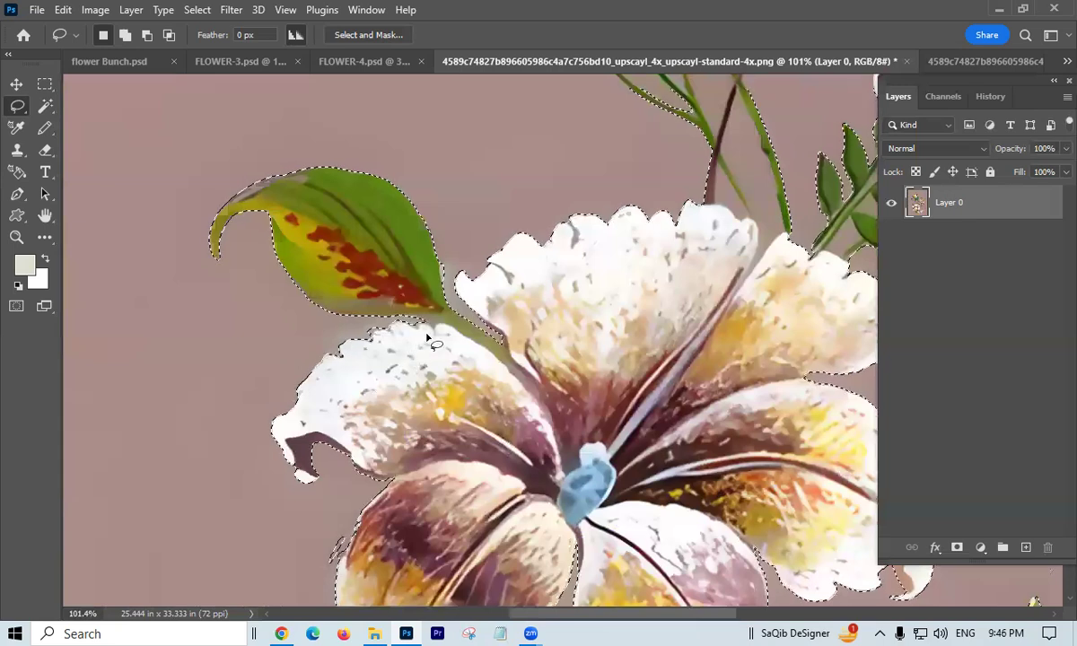
scroll(500, 257, up, 5)
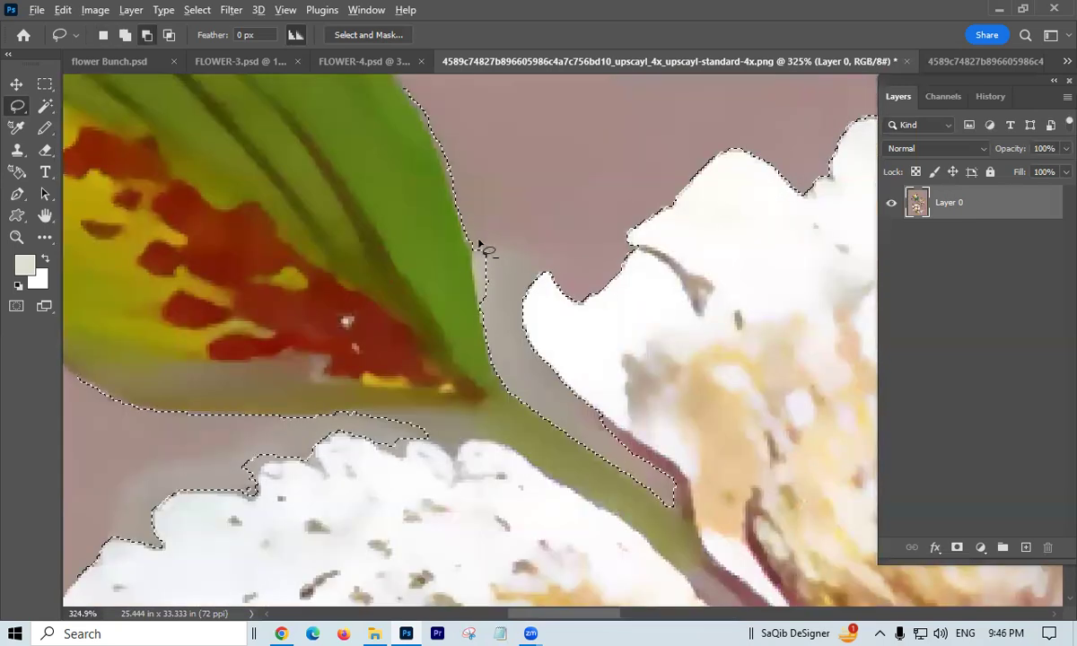
drag(492, 209, 476, 235)
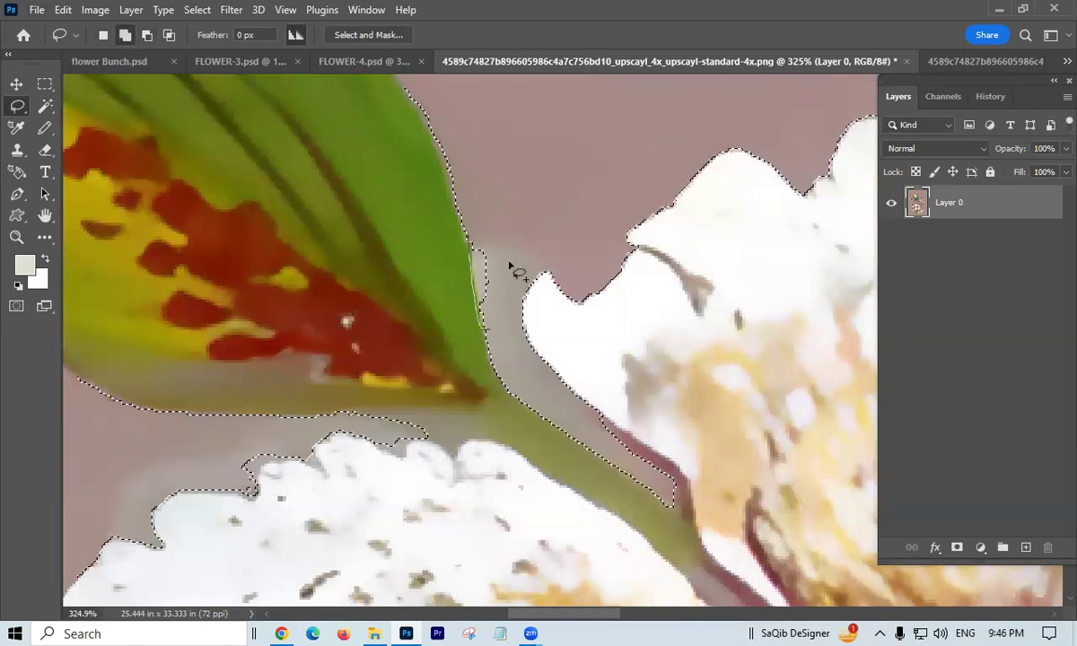
Step: Examine the selection outline around the upper flower cluster, the green leaves and the pink bud's stem
scroll(516, 247, down, 8)
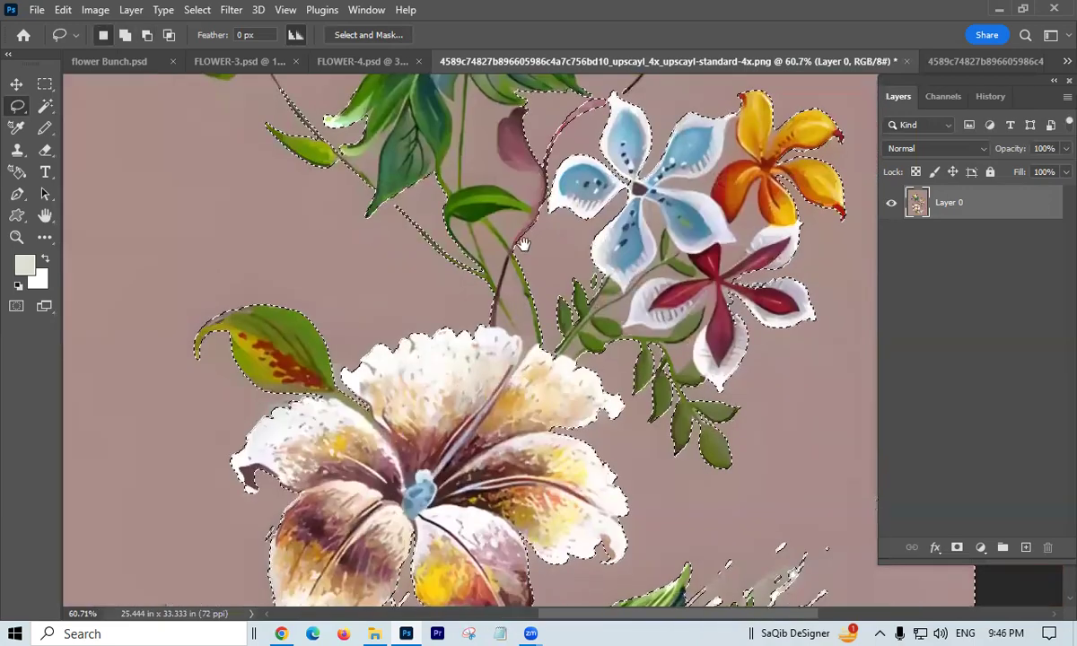
drag(523, 244, 519, 378)
drag(411, 282, 323, 287)
drag(439, 244, 537, 423)
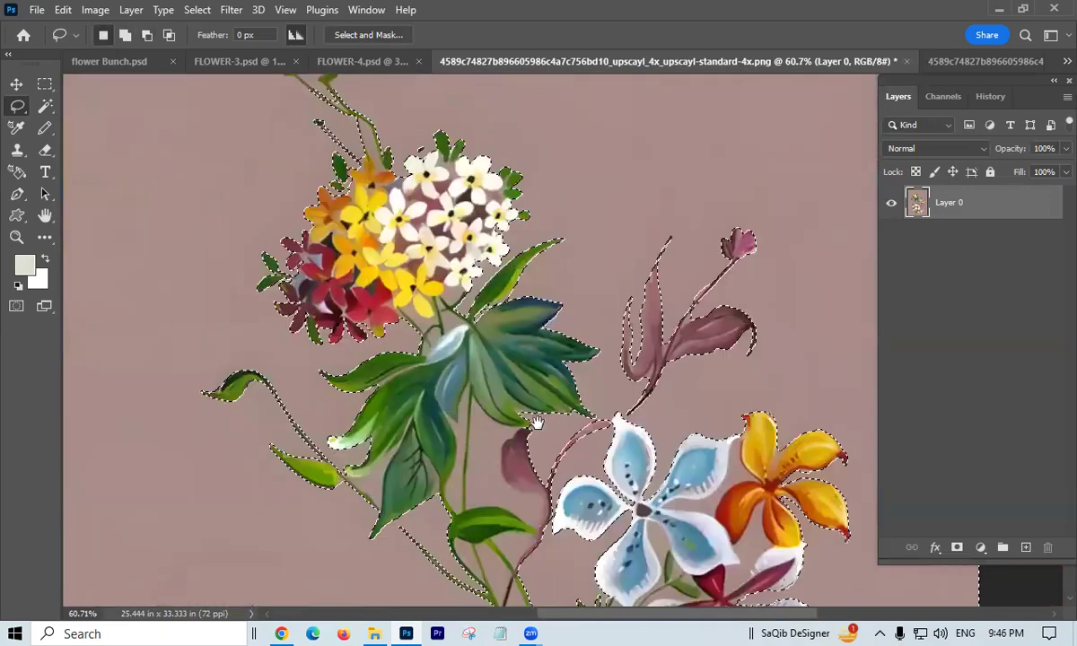
drag(510, 354, 512, 380)
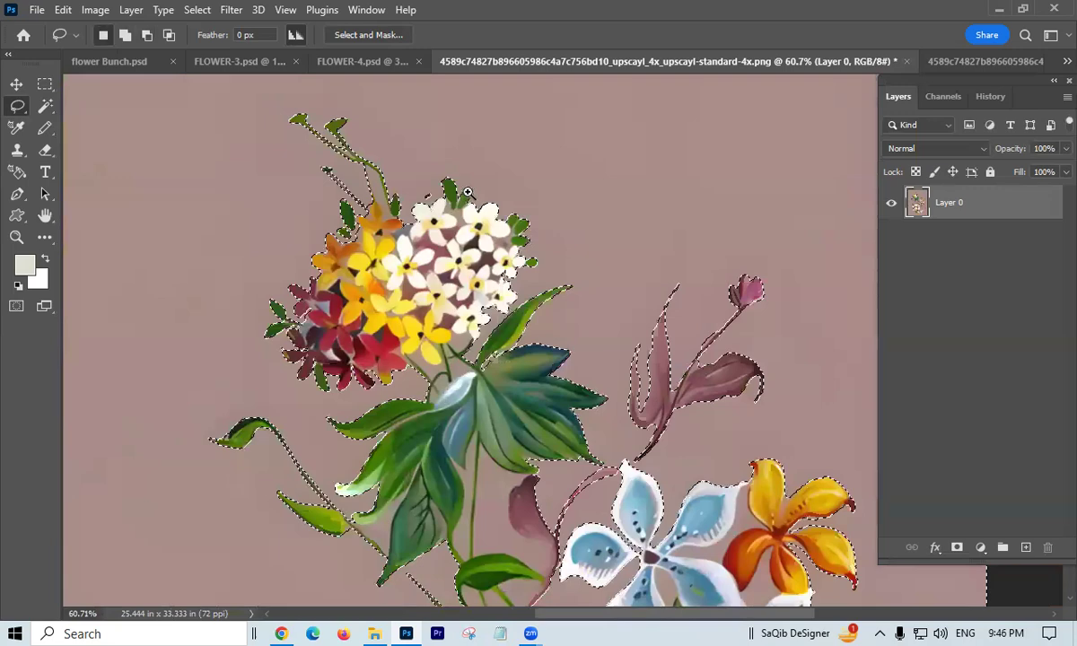
scroll(467, 192, up, 5)
scroll(412, 183, down, 3)
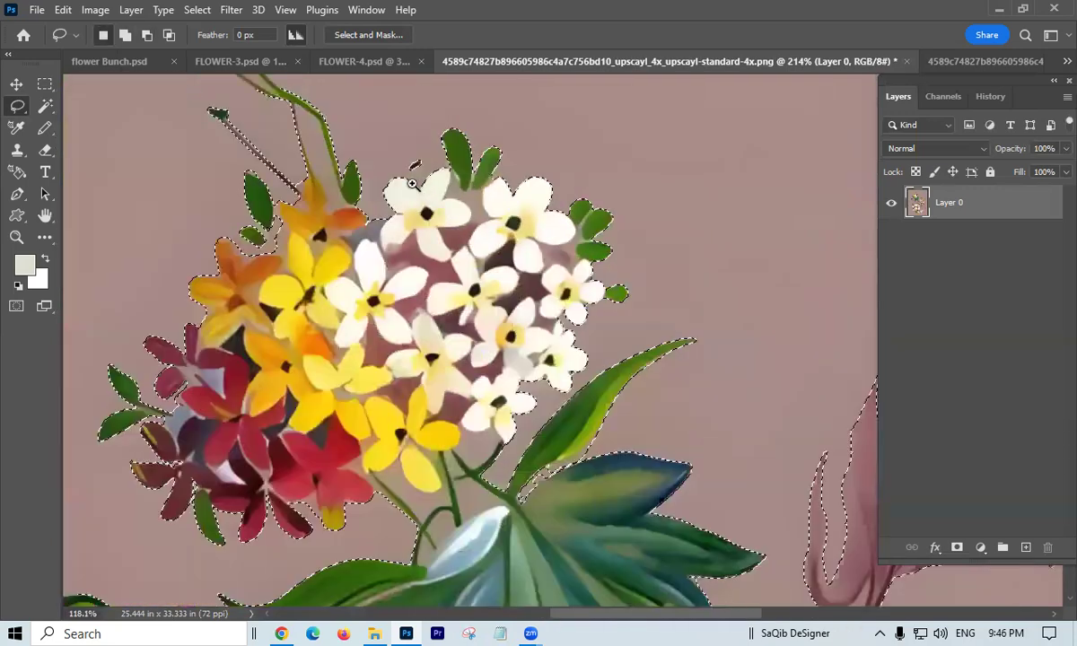
scroll(458, 233, down, 3)
scroll(539, 269, down, 2)
scroll(732, 197, up, 5)
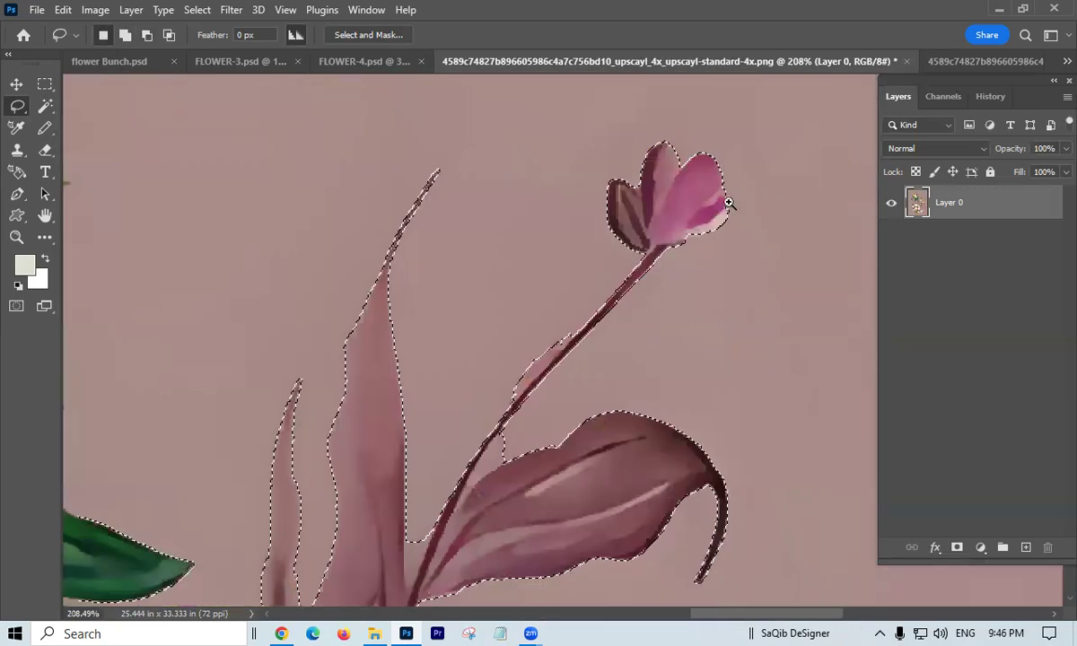
scroll(729, 204, down, 5)
scroll(822, 236, up, 5)
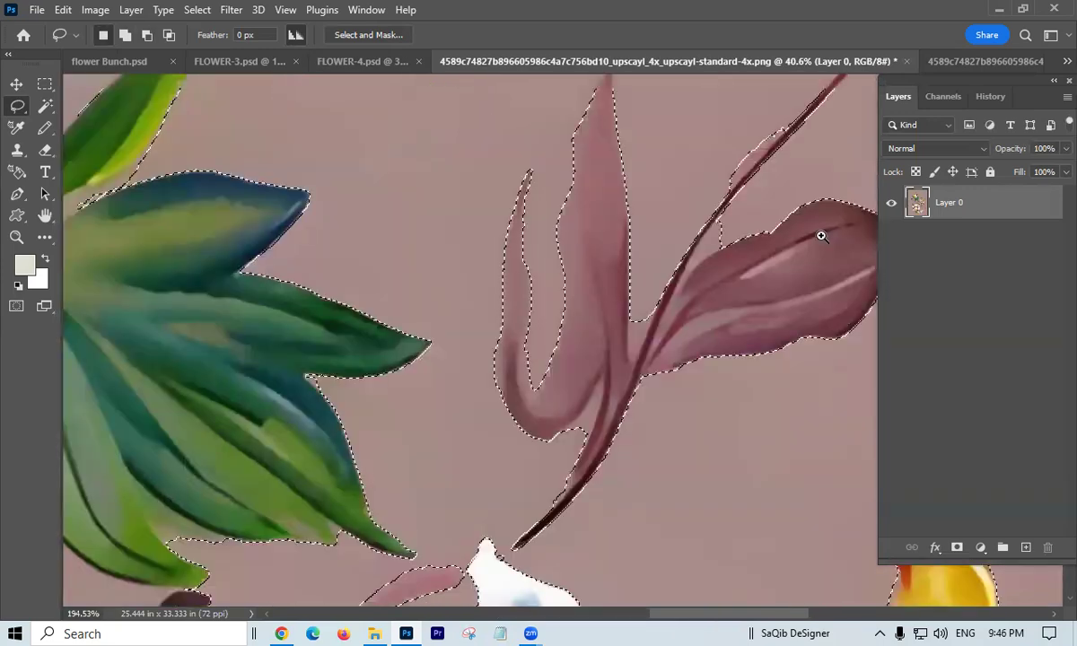
scroll(821, 236, down, 5)
scroll(660, 294, up, 2)
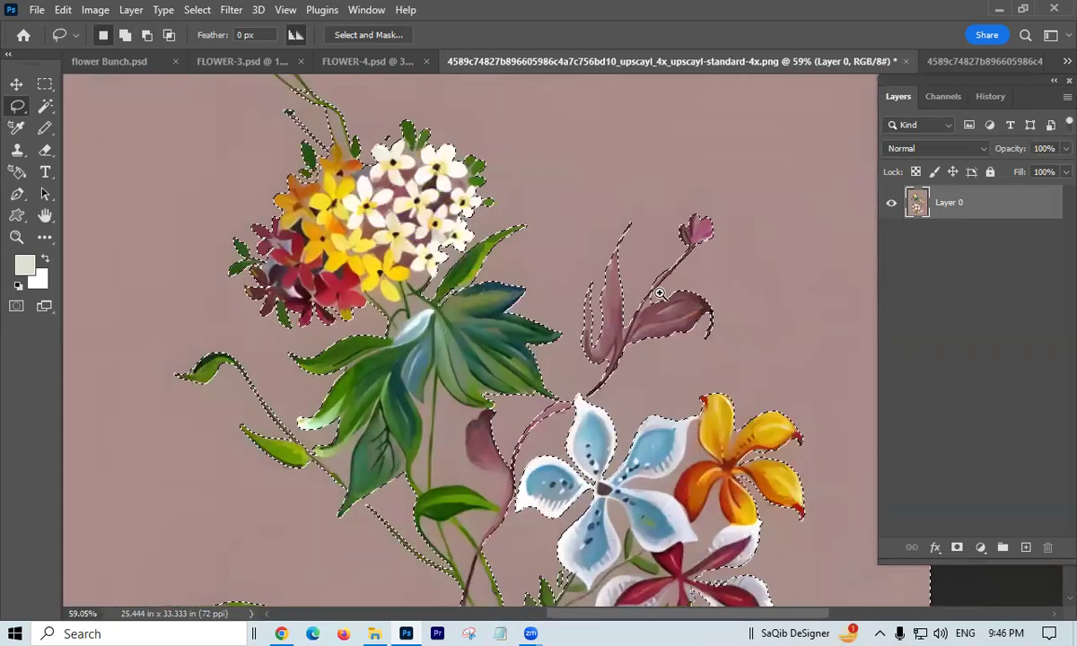
Step: Add the background wedge between the pink bud's stem and the broad mauve leaf to the selection with the Lasso
scroll(659, 293, up, 6)
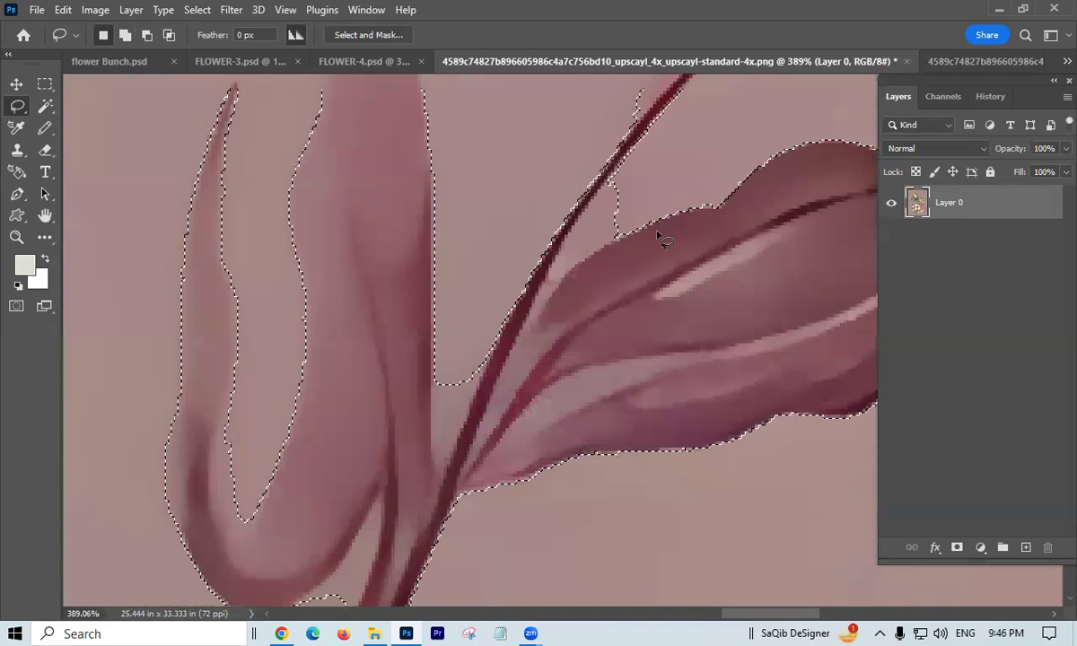
key(alt)
drag(654, 199, 630, 181)
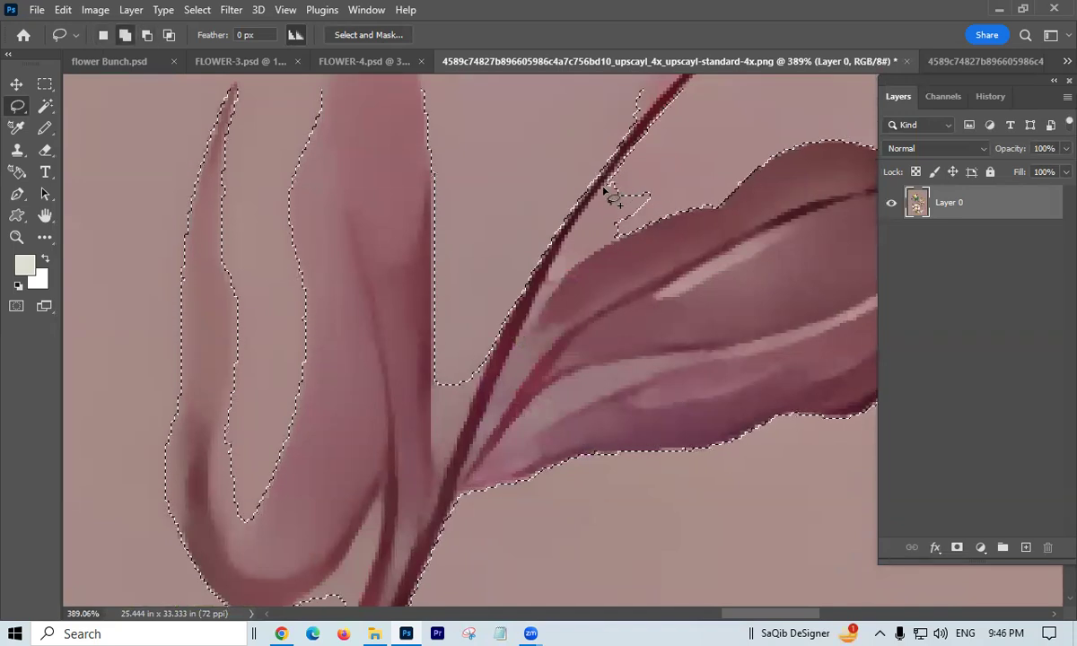
drag(581, 235, 599, 226)
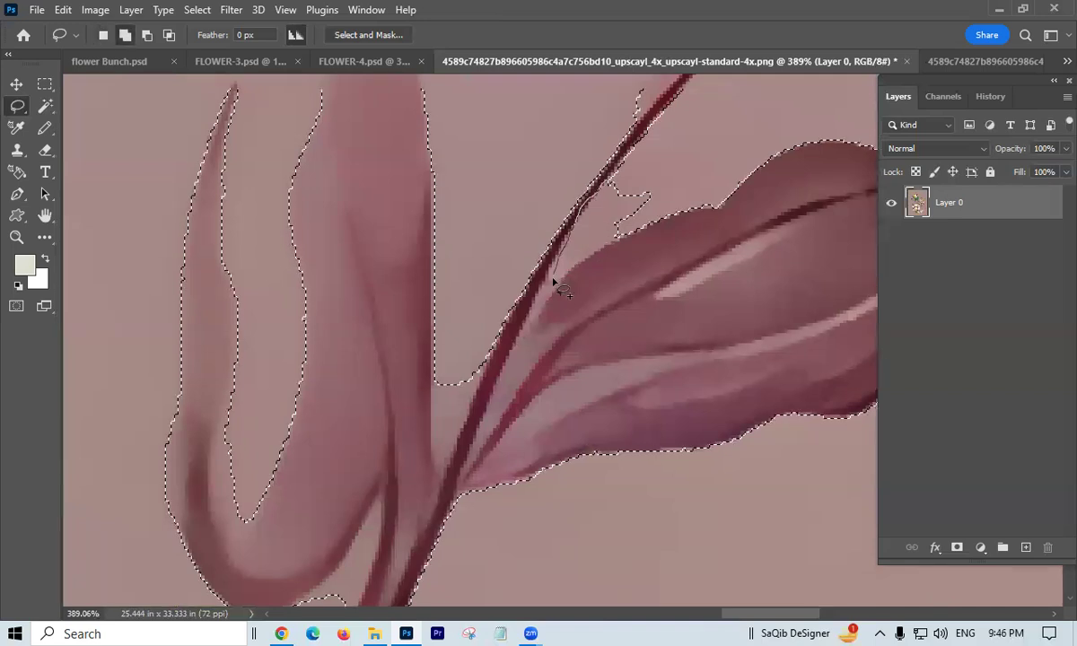
mouse_move(686, 160)
mouse_down()
mouse_move(679, 152)
mouse_move(635, 185)
mouse_move(599, 238)
mouse_move(620, 215)
mouse_move(601, 212)
mouse_move(662, 201)
mouse_move(591, 241)
mouse_move(476, 272)
mouse_up()
Step: Examine the selection outline down to the white branching sprig and green leaves below the big flower
drag(600, 337, 513, 173)
mouse_move(611, 466)
mouse_down()
mouse_move(584, 281)
mouse_move(633, 339)
mouse_up()
drag(653, 395, 643, 73)
drag(662, 354, 675, 175)
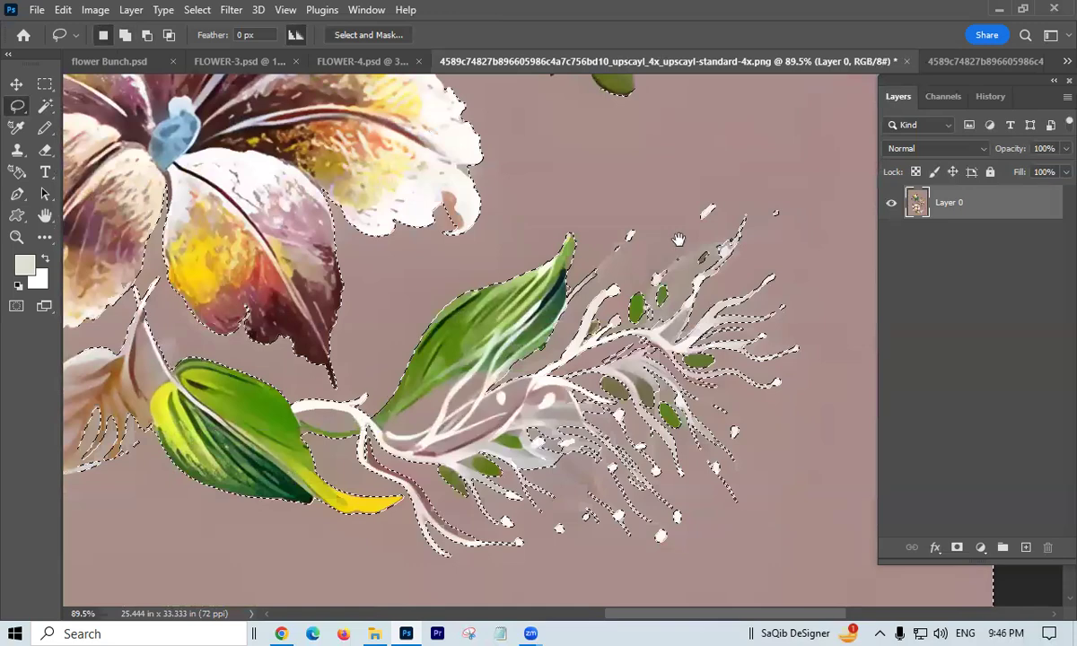
drag(707, 269, 683, 237)
drag(541, 370, 557, 305)
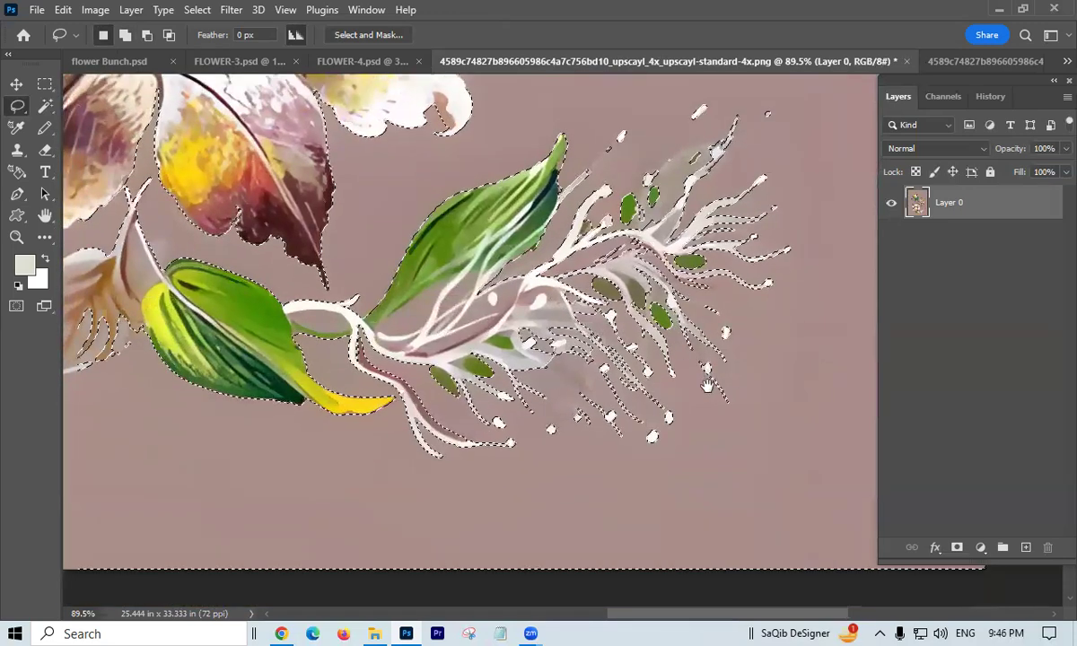
scroll(723, 214, up, 5)
scroll(763, 216, down, 5)
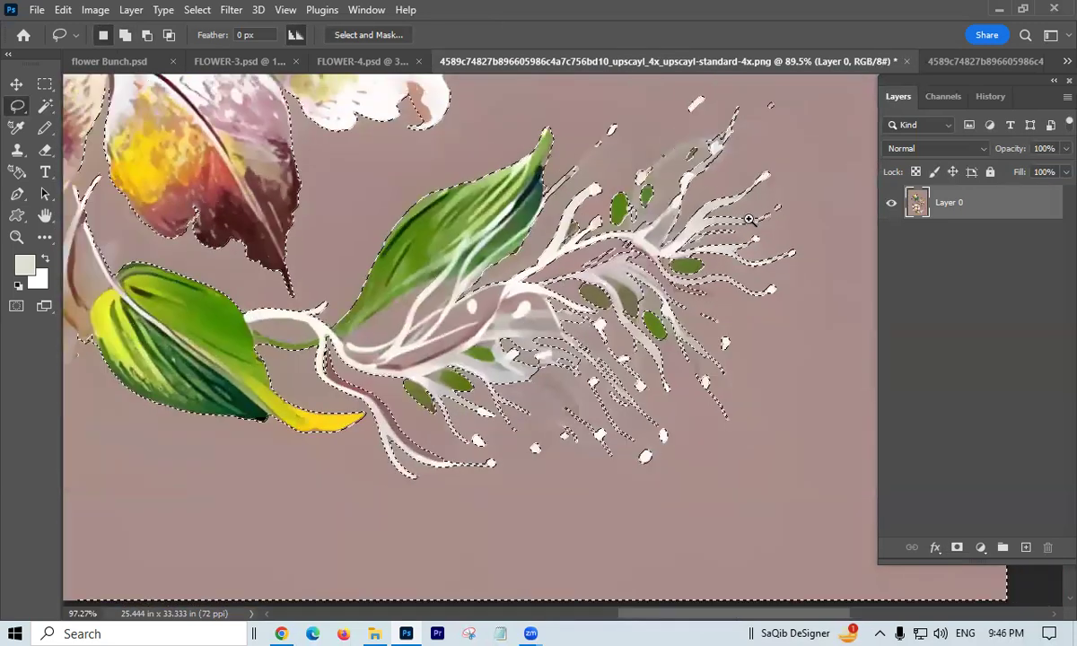
scroll(763, 226, up, 5)
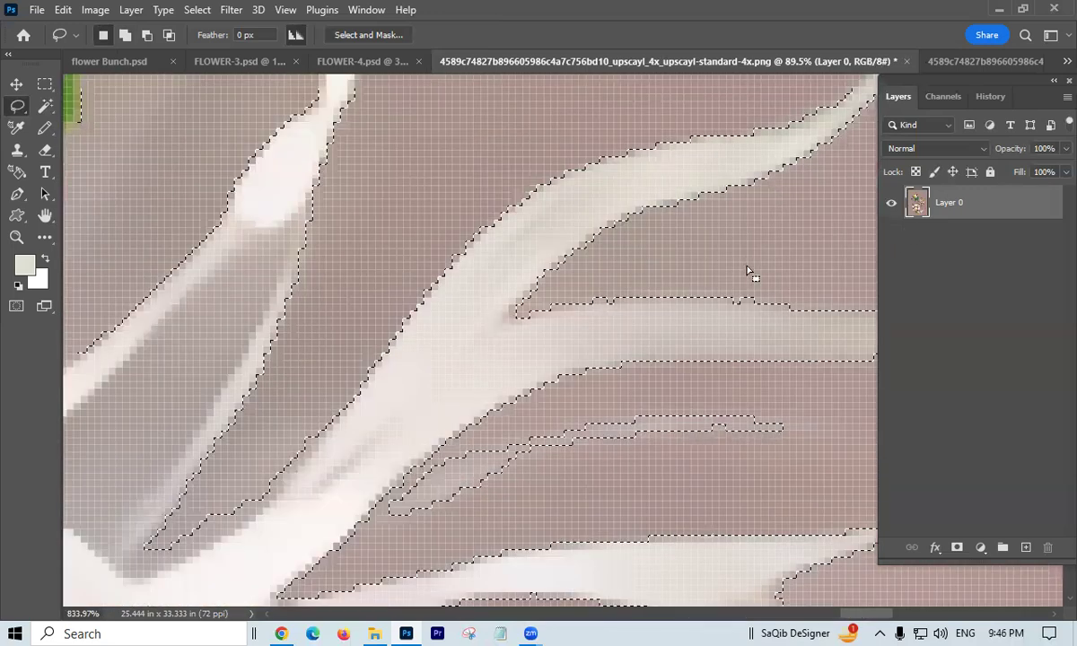
Step: Try clearing the background and placing a black (000000) Solid Color fill layer beneath the flower artwork
scroll(749, 272, down, 5)
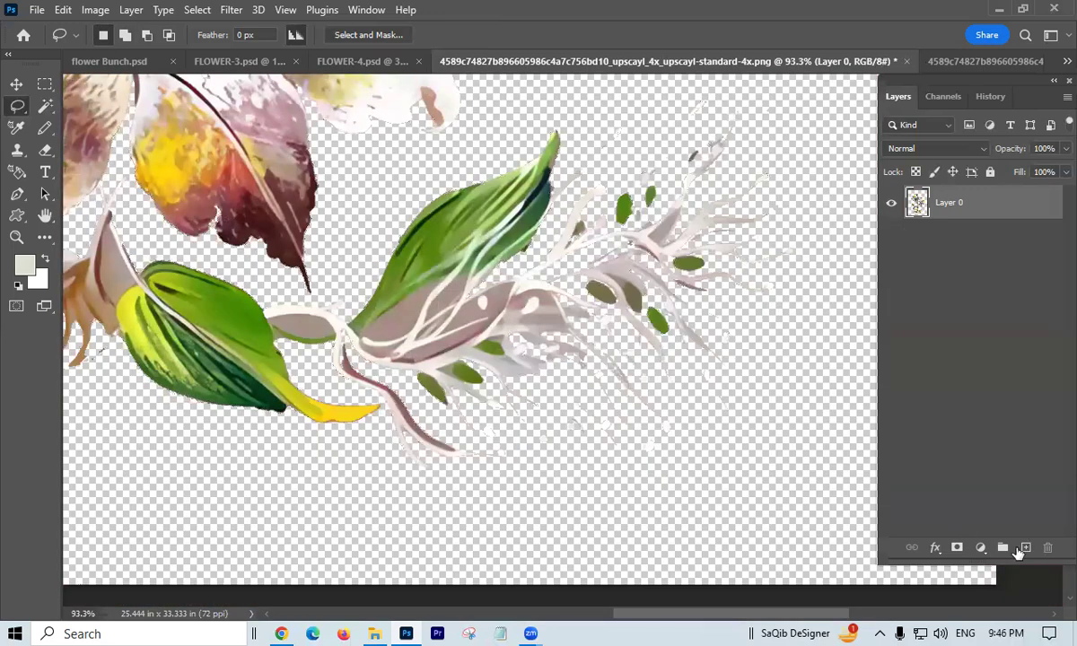
ctrl+click(1027, 548)
click(978, 550)
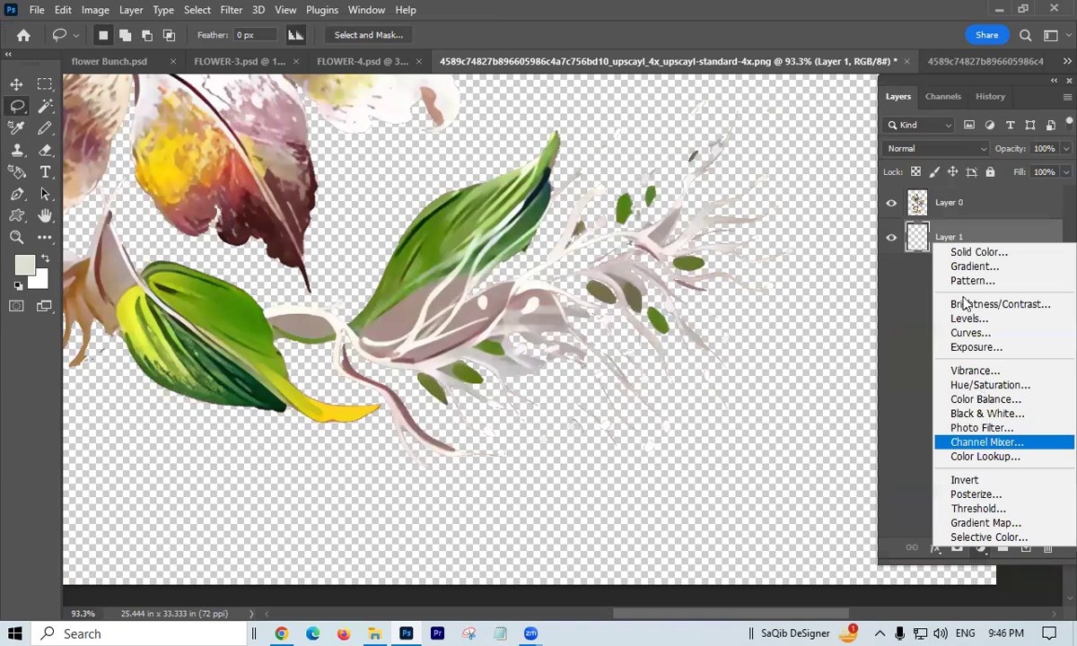
click(947, 251)
mouse_move(740, 289)
mouse_down()
mouse_move(800, 380)
mouse_move(665, 166)
mouse_move(804, 373)
mouse_up()
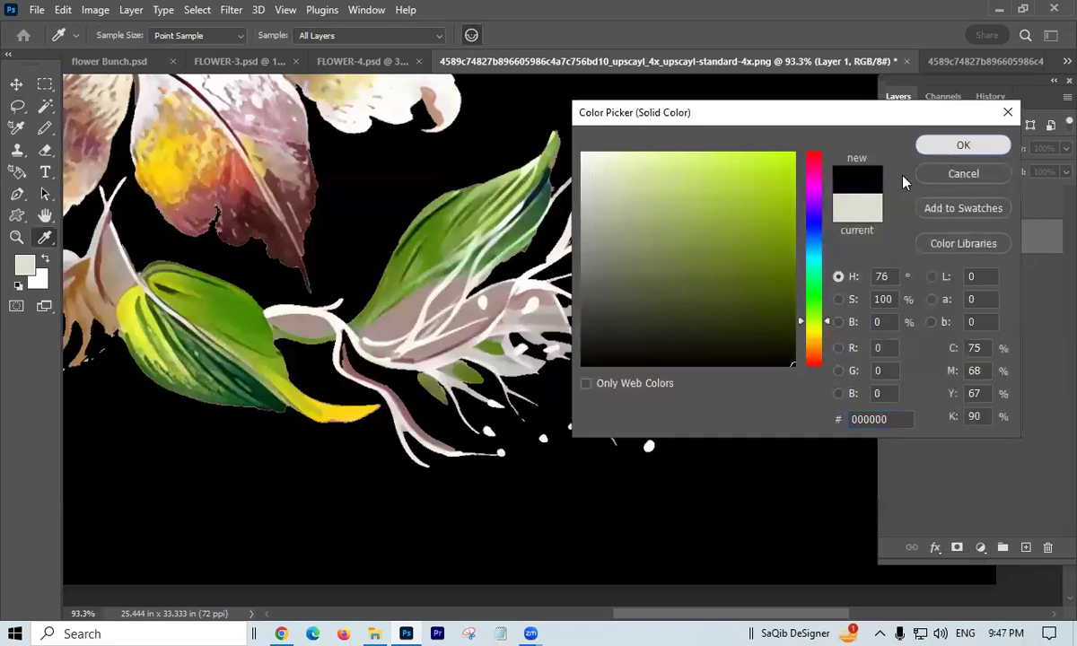
click(957, 146)
Step: Check the pale leaf's edges against the black fill, and undo the fill layer and the background removal
scroll(498, 298, down, 5)
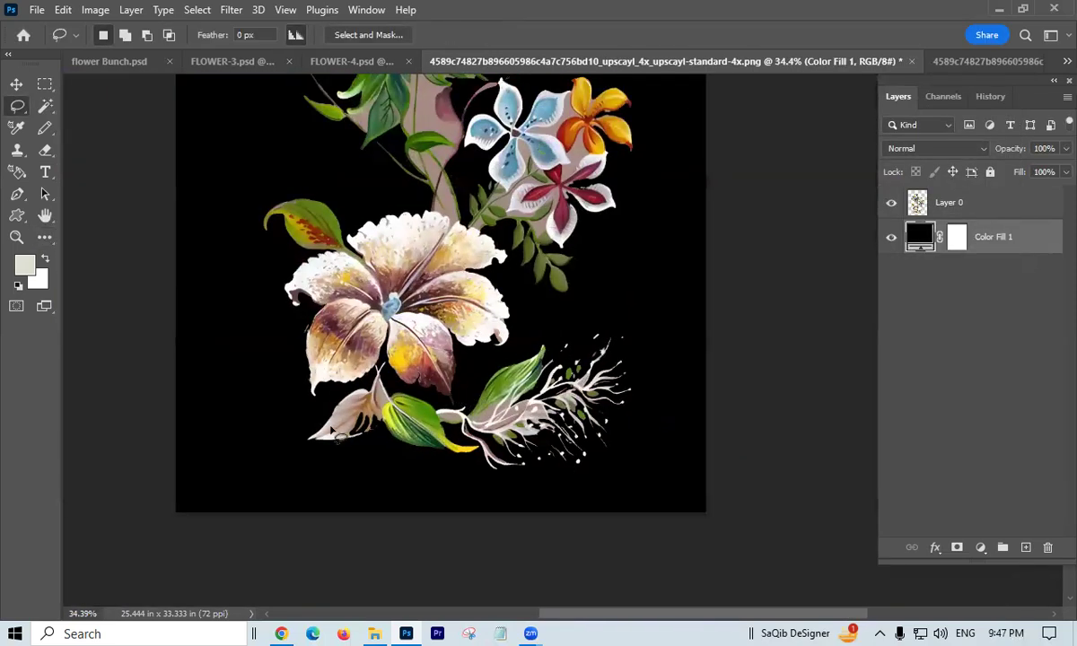
scroll(362, 433, up, 8)
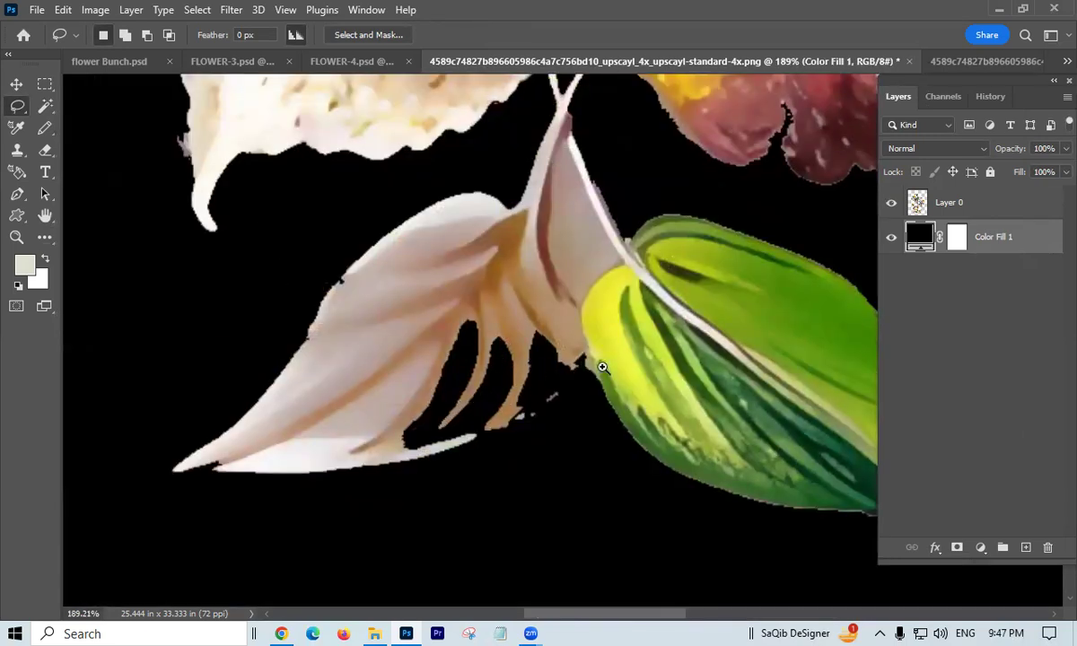
key(ctrl+z)
key(ctrl+z)
key(ctrl+z)
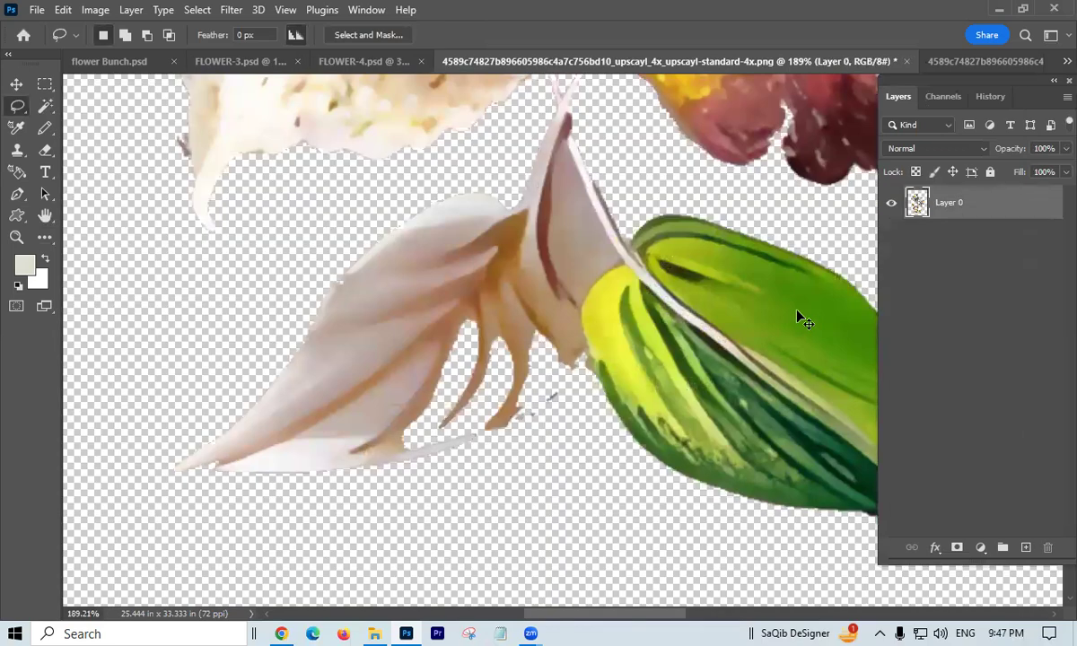
key(ctrl+z)
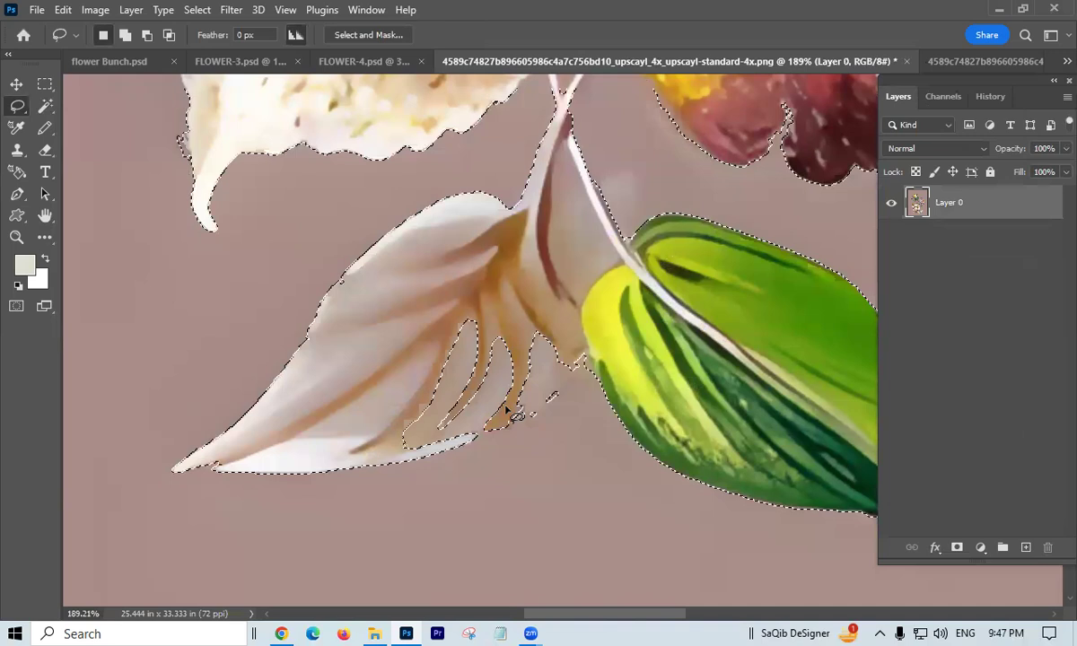
Step: Subtract the finger-shaped patches along the lower edge of the pale beige leaf from the selection with the Lasso
mouse_move(385, 438)
mouse_down()
mouse_move(390, 325)
mouse_move(377, 449)
mouse_up()
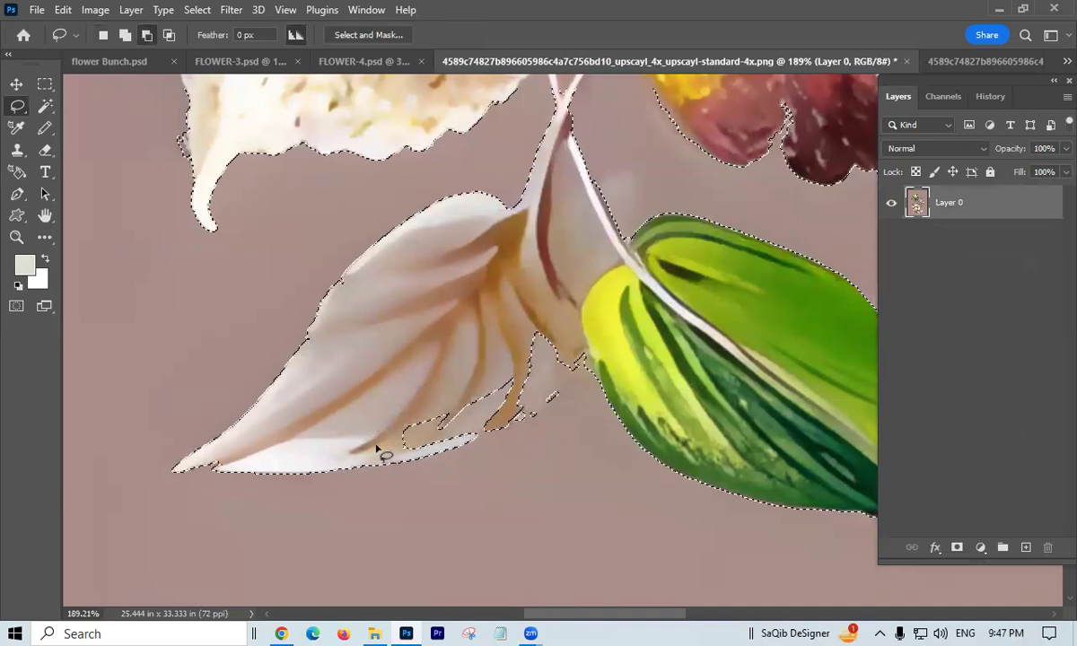
drag(536, 416, 579, 378)
mouse_move(535, 314)
mouse_down()
mouse_move(346, 374)
mouse_move(333, 399)
mouse_up()
drag(530, 400, 433, 408)
Step: Subtract the ragged selected area between the maroon-and-white flower's two right-hand petals with the Lasso
drag(549, 342, 432, 467)
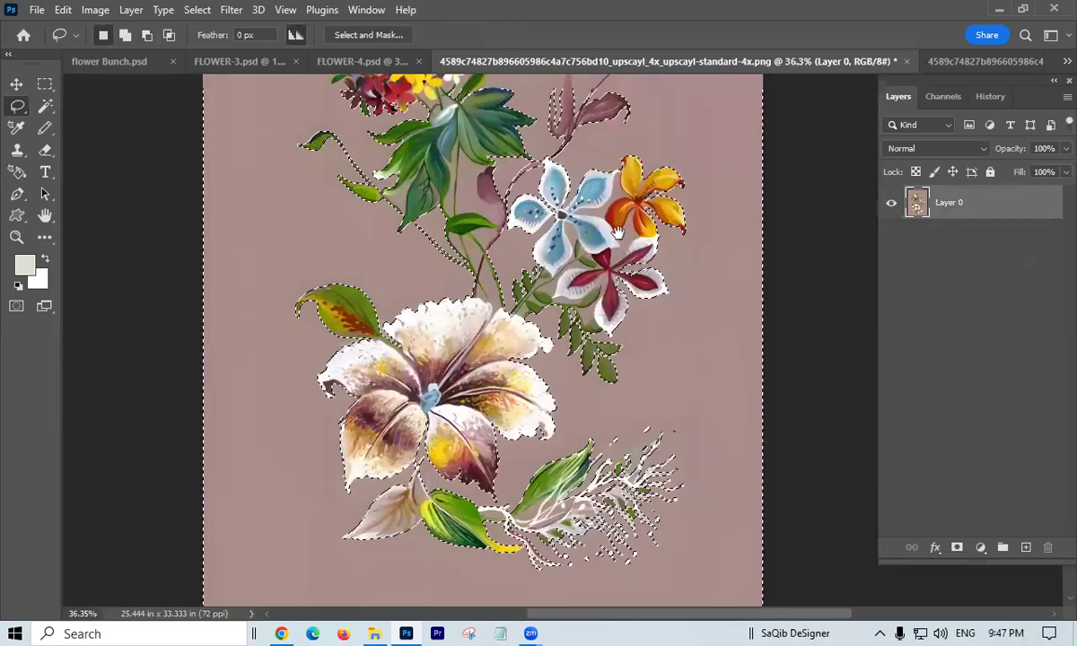
drag(617, 232, 634, 228)
drag(609, 318, 651, 290)
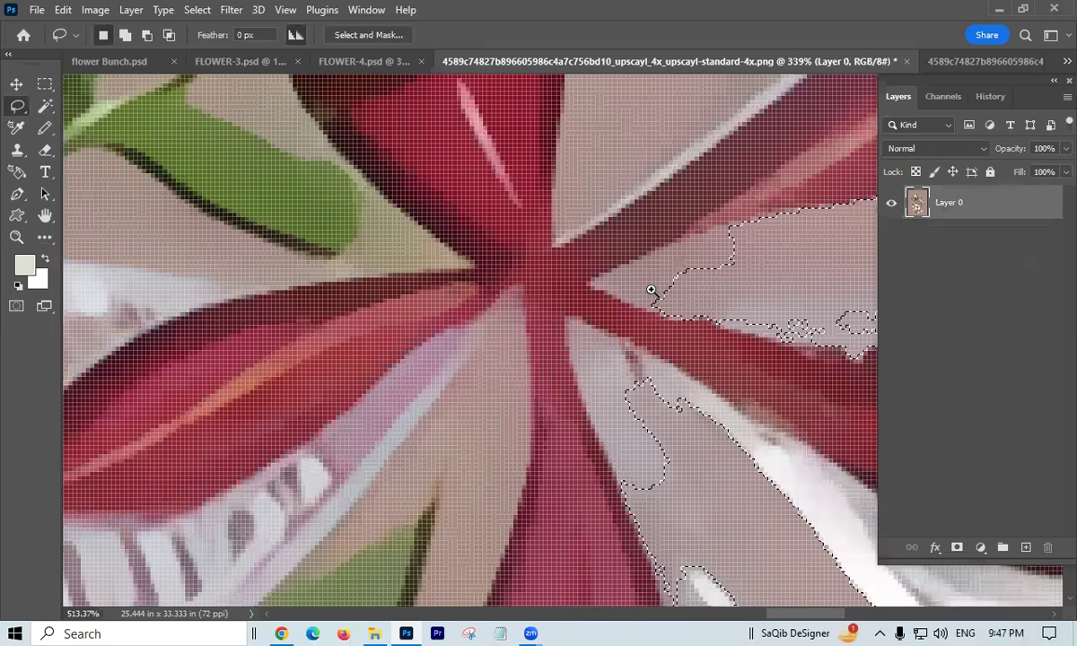
drag(465, 306, 277, 325)
drag(507, 240, 290, 268)
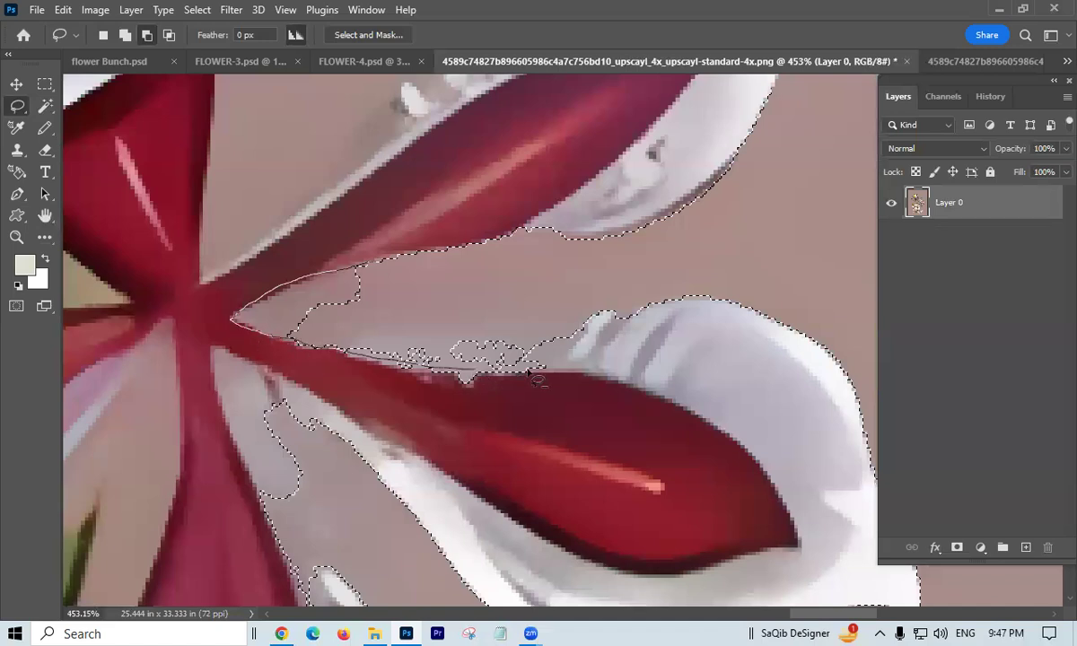
drag(632, 312, 629, 310)
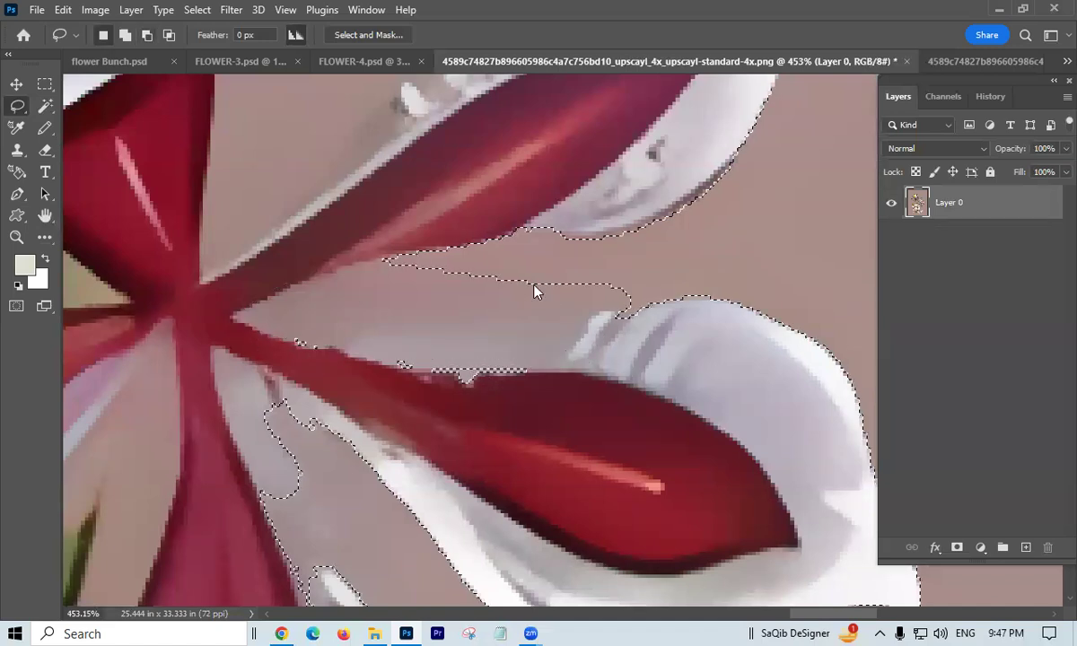
Step: Add the whole gap between the maroon flower's two right-hand petals to the selection, following the petal edges in to the centre
drag(480, 264, 665, 279)
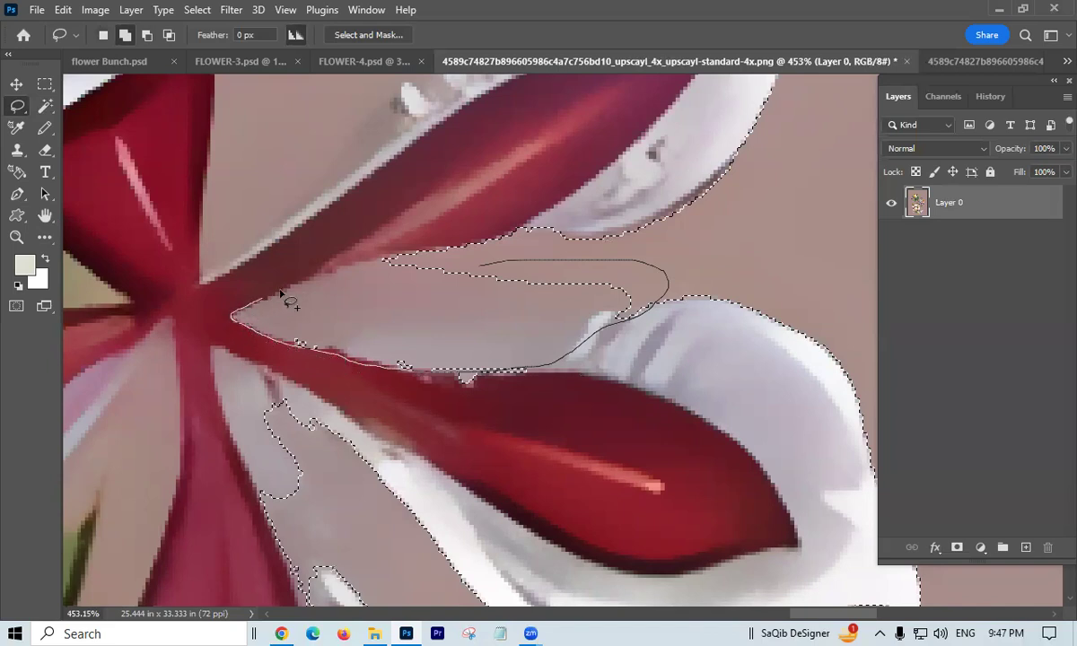
drag(555, 261, 467, 260)
drag(291, 291, 354, 269)
drag(420, 258, 475, 269)
drag(481, 277, 445, 291)
Step: Extend the selection into the gap between the maroon flower's lower-right and bottom petals, trimming the ragged edge at the bottom petal
drag(390, 346, 441, 318)
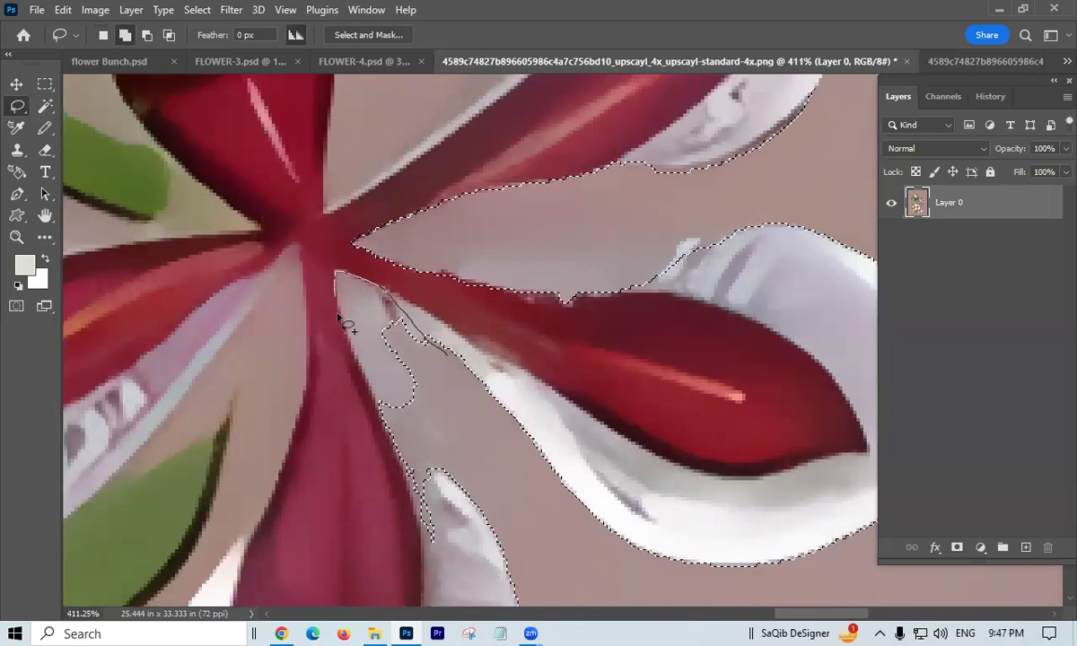
mouse_move(370, 412)
mouse_down()
mouse_move(436, 458)
mouse_move(436, 402)
mouse_move(374, 404)
mouse_up()
mouse_move(442, 436)
mouse_down()
mouse_move(445, 271)
mouse_move(474, 276)
mouse_move(483, 355)
mouse_move(493, 297)
mouse_move(471, 257)
mouse_up()
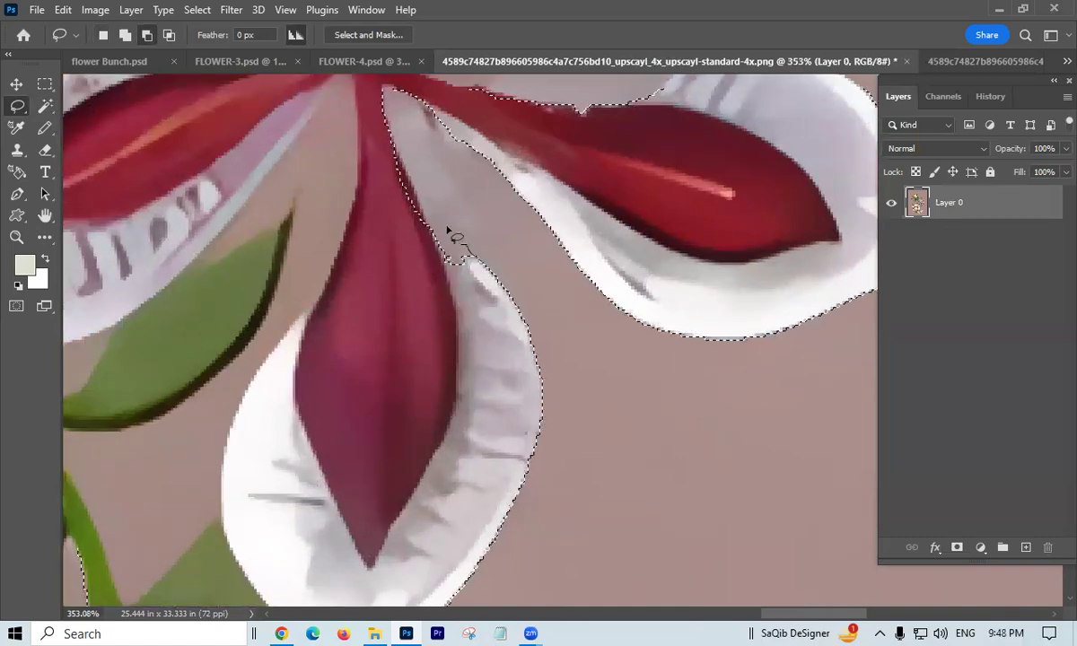
mouse_move(431, 286)
mouse_down()
mouse_move(464, 317)
mouse_move(332, 318)
mouse_up()
mouse_move(446, 257)
mouse_down()
mouse_move(511, 356)
mouse_move(400, 326)
mouse_up()
Step: Subtract the narrow background gap between the two upright mauve leaf blades beside the bud's stem with the Lasso
scroll(493, 307, down, 6)
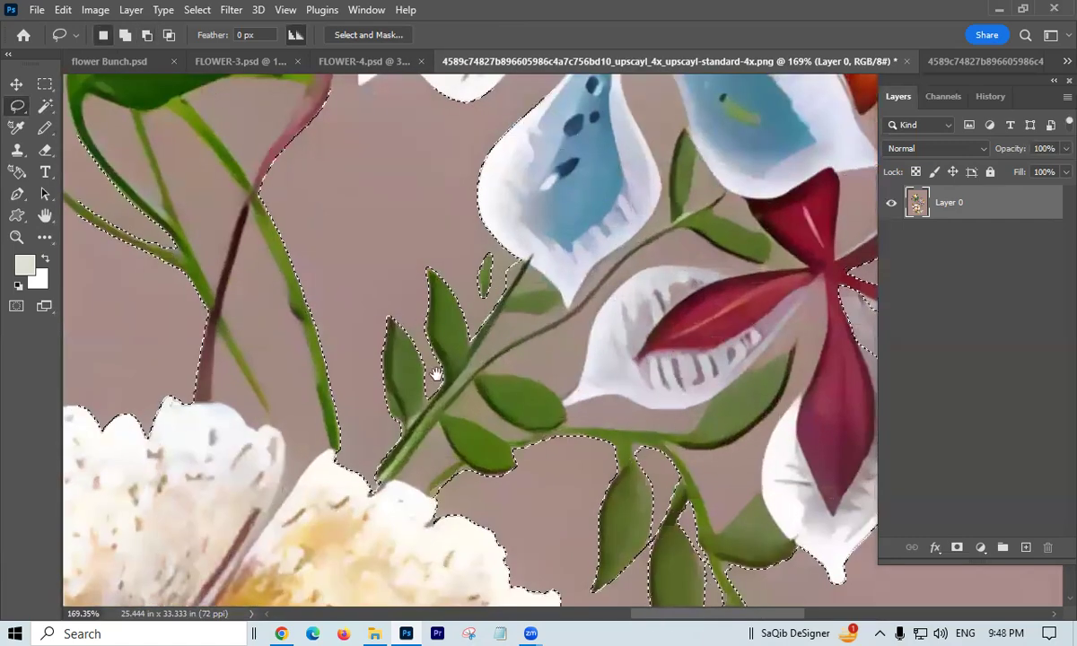
scroll(626, 269, up, 3)
scroll(626, 268, down, 1)
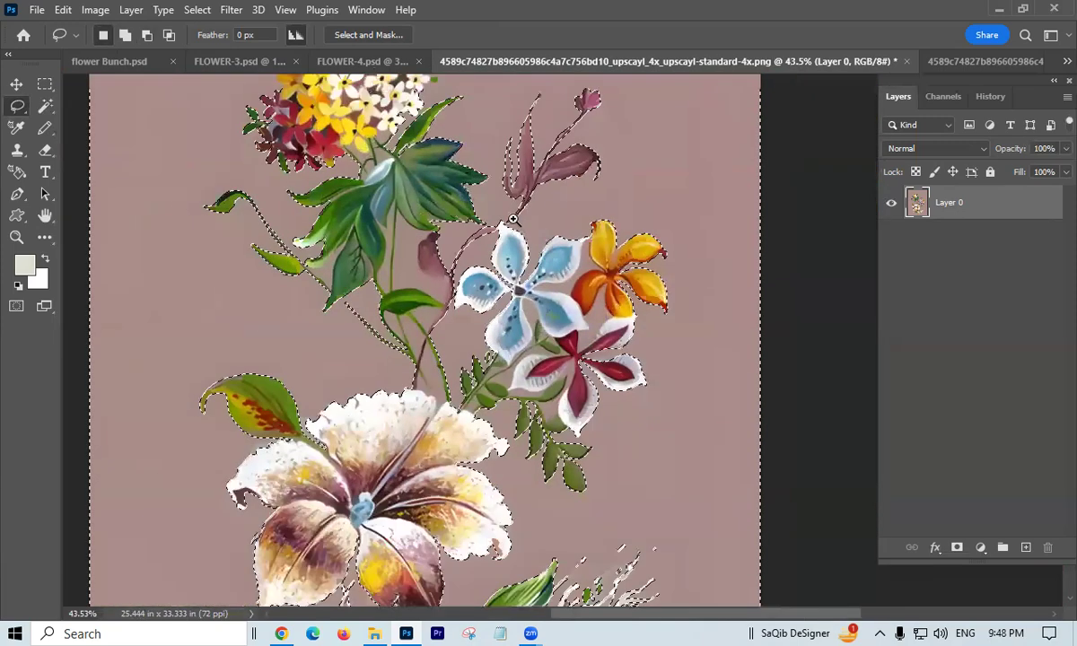
scroll(553, 221, up, 4)
scroll(526, 236, up, 4)
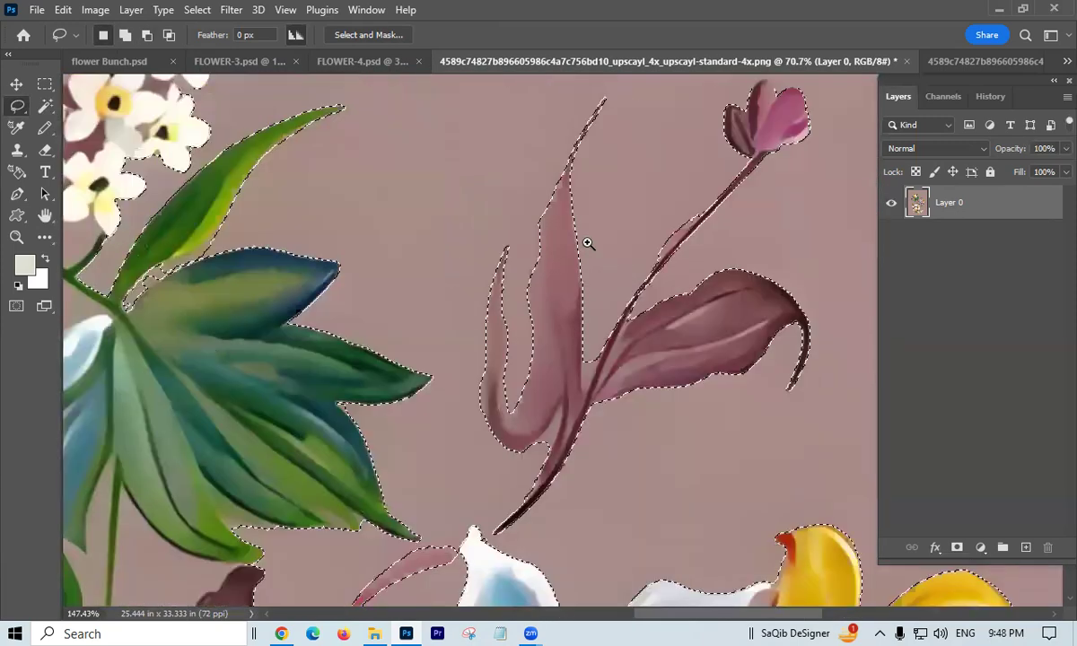
mouse_move(557, 209)
mouse_down()
mouse_move(510, 244)
mouse_move(493, 289)
mouse_move(489, 426)
mouse_move(505, 231)
mouse_move(501, 246)
mouse_up()
scroll(525, 244, down, 2)
scroll(537, 234, up, 3)
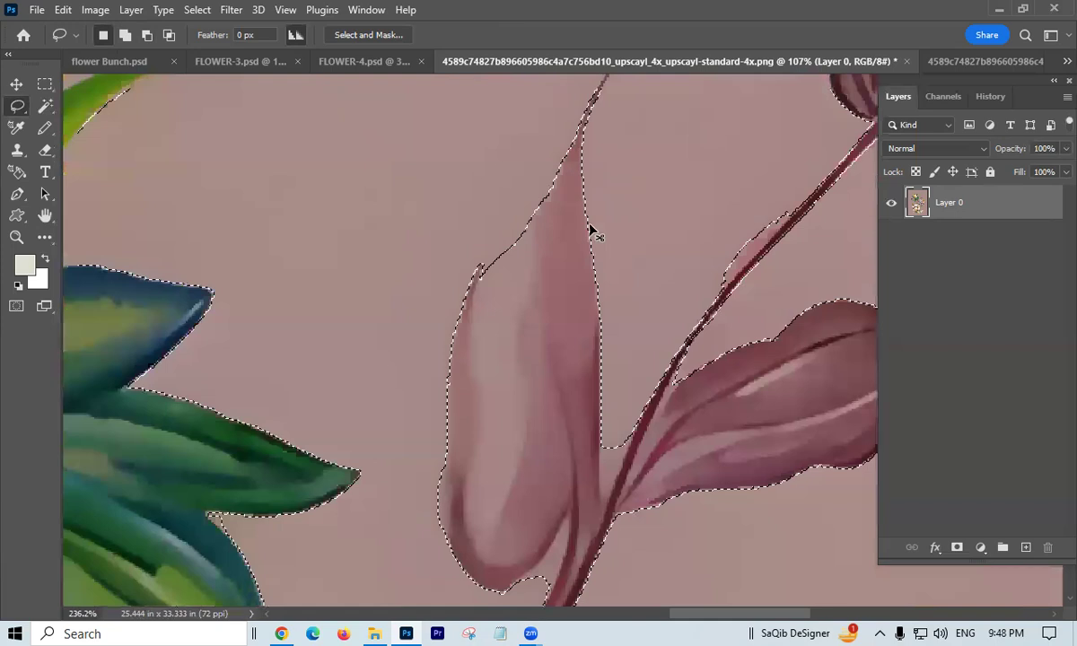
mouse_move(556, 175)
mouse_down()
mouse_move(473, 283)
mouse_move(492, 310)
mouse_move(556, 261)
mouse_move(417, 292)
mouse_up()
scroll(503, 279, down, 1)
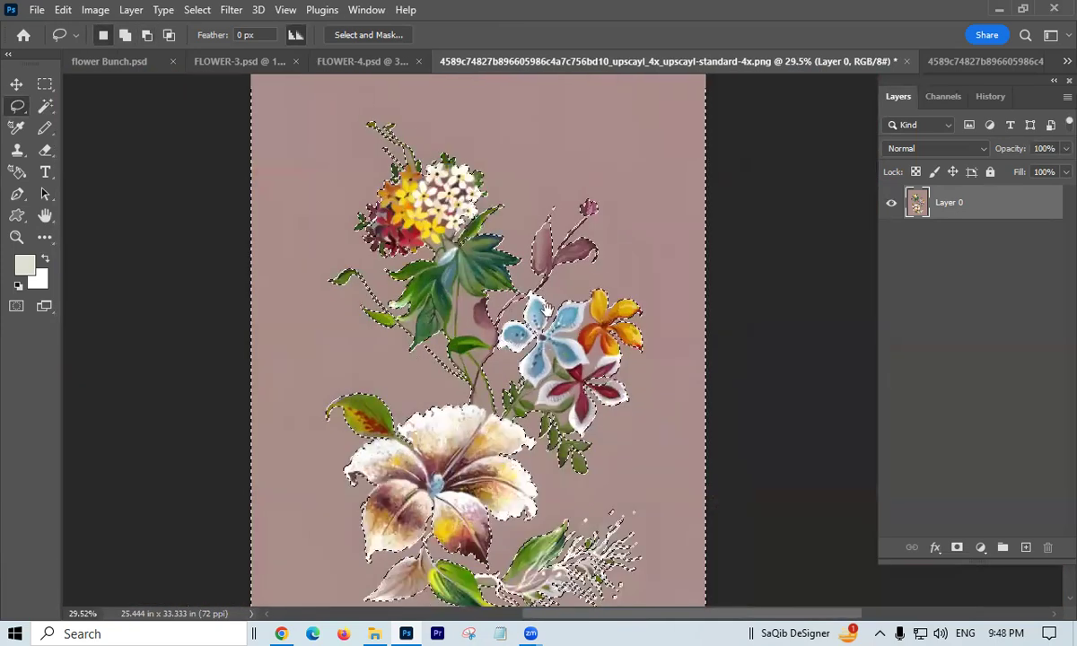
Step: Delete the selected background from Layer 0 and add a black (000000) Solid Color fill layer beneath it
key(Delete)
key(ctrl+d)
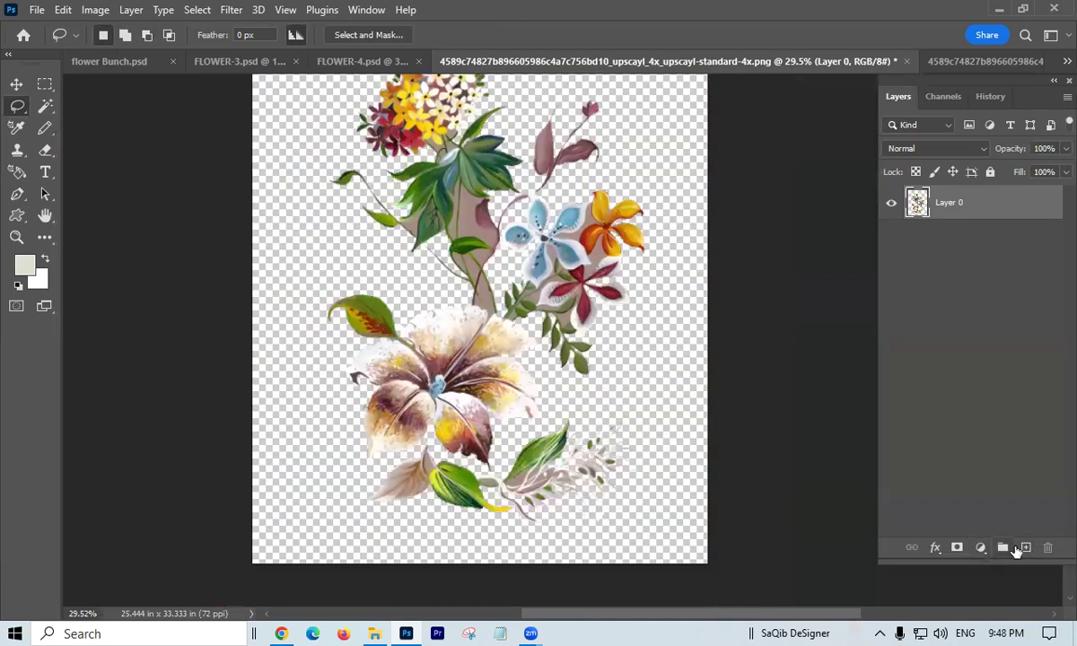
ctrl+click(1024, 547)
click(979, 548)
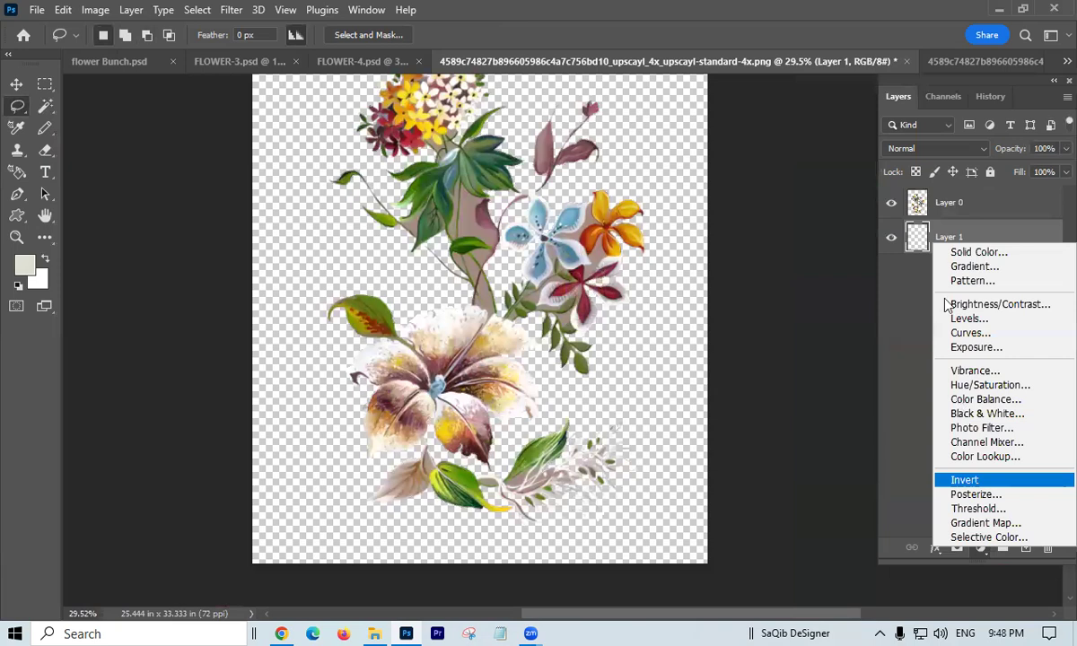
click(974, 253)
text(000000)
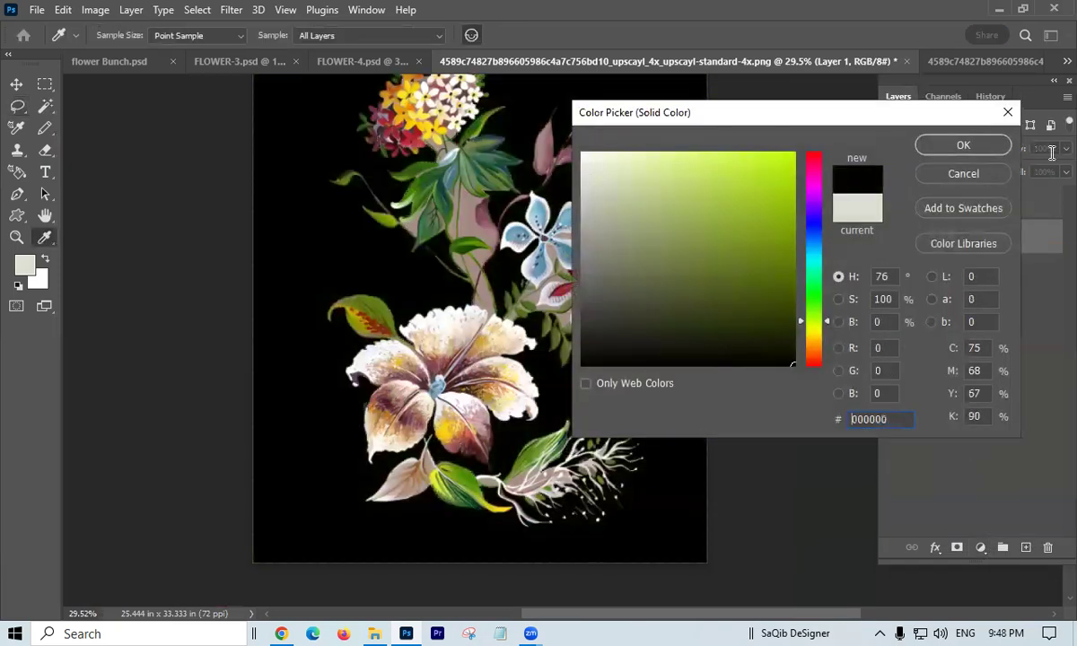
click(963, 145)
Step: Try the Magic Wand on the leftover mauve patches around the small leaf sprig on Layer 0, and deselect
scroll(516, 281, down, 1)
drag(516, 281, 501, 174)
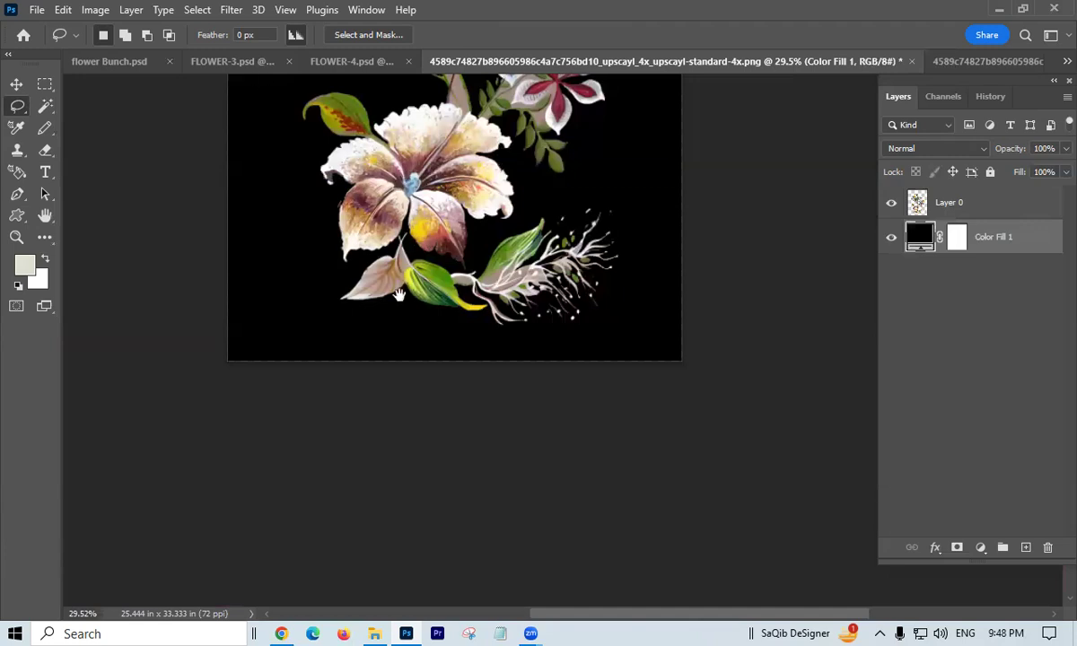
scroll(384, 167, up, 5)
drag(408, 180, 517, 344)
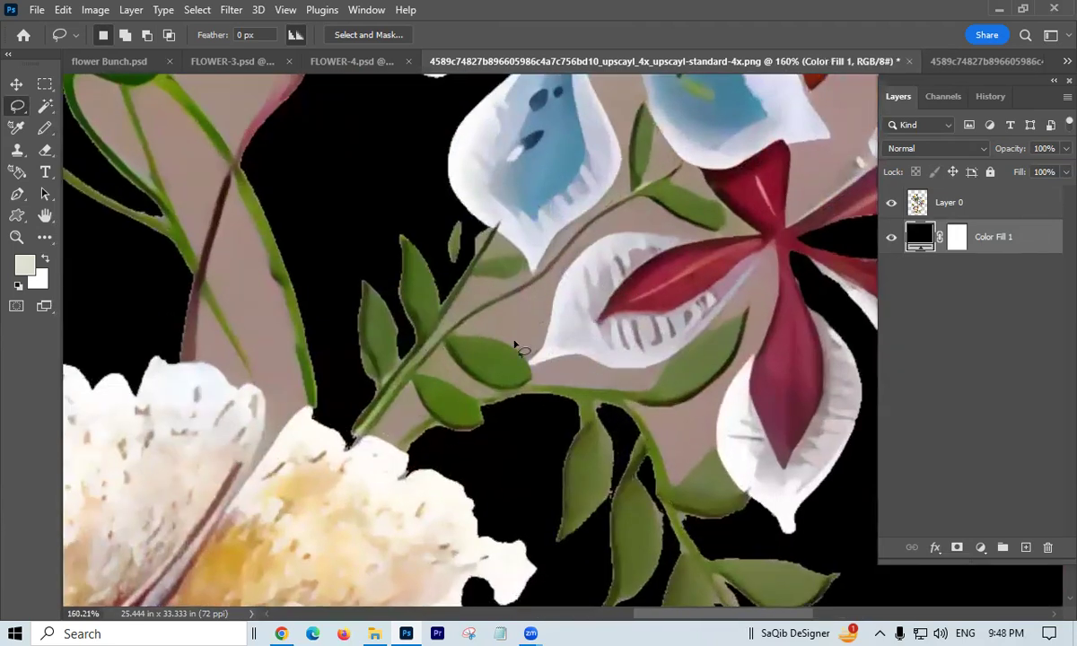
key(w)
click(911, 204)
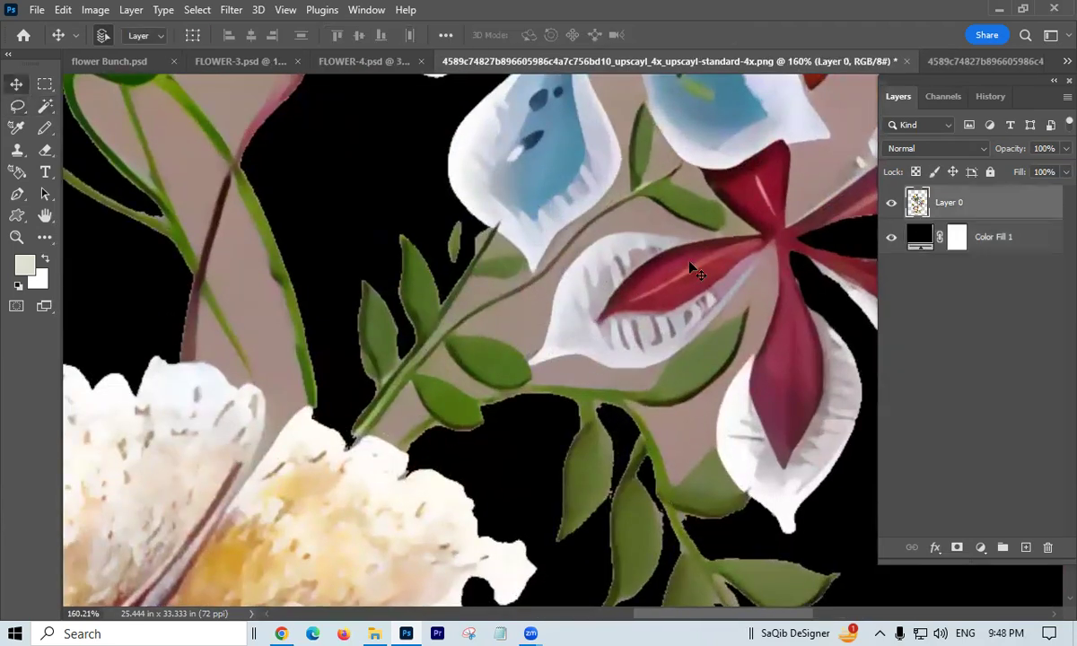
click(588, 224)
drag(616, 242, 512, 274)
key(ctrl+d)
Step: Look over the artwork in the FLOWER-4 and FLOWER-3 documents, ending on FLOWER-4
click(384, 65)
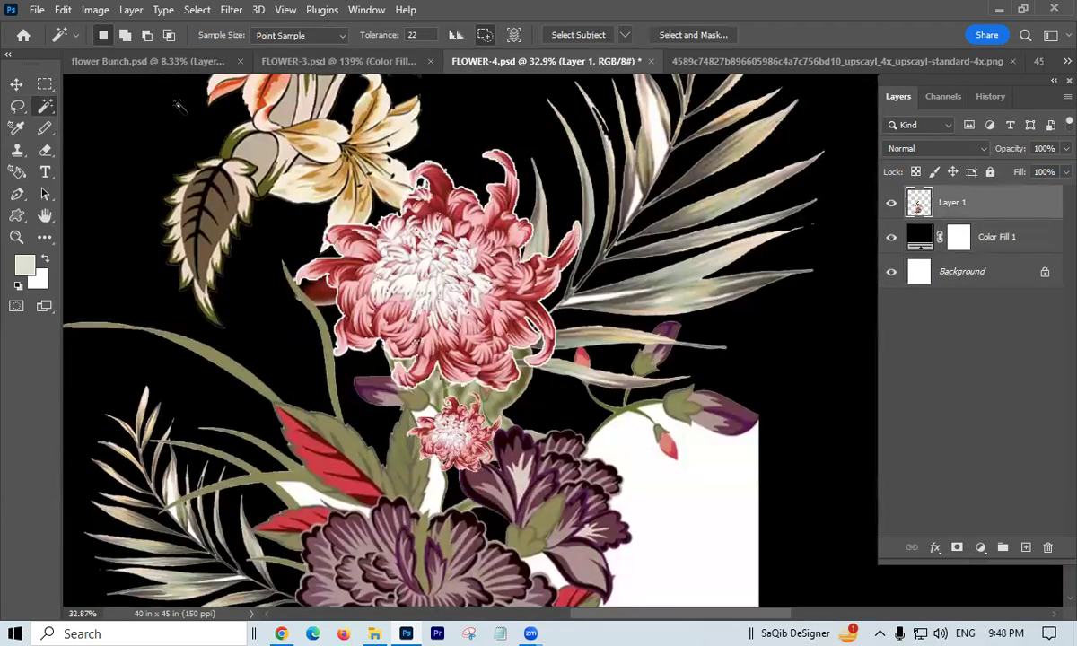
click(325, 61)
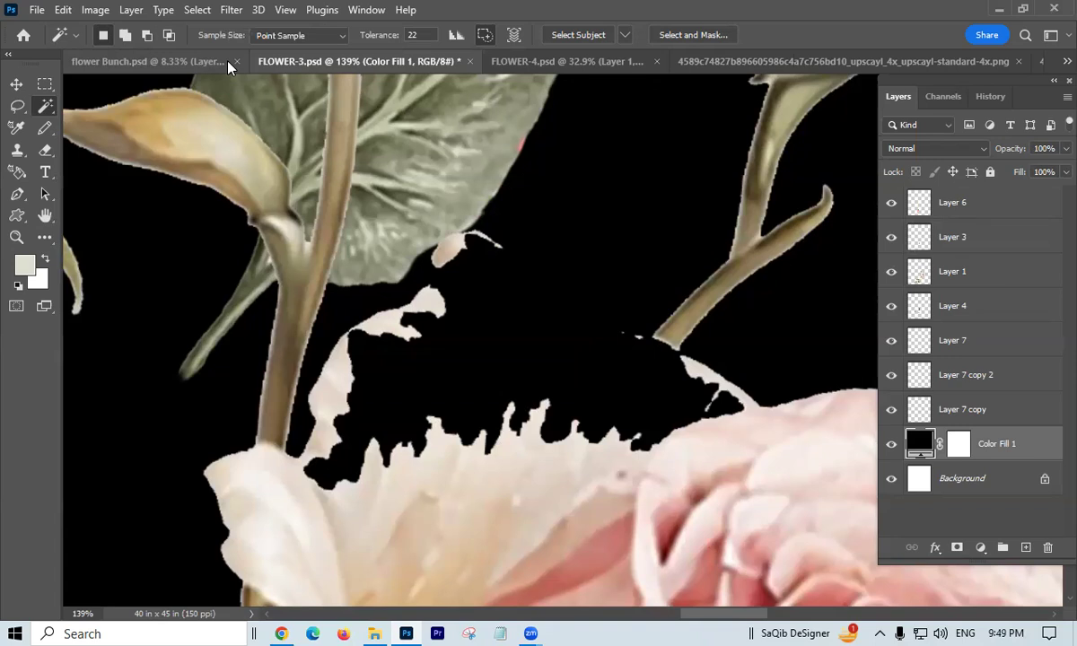
click(557, 61)
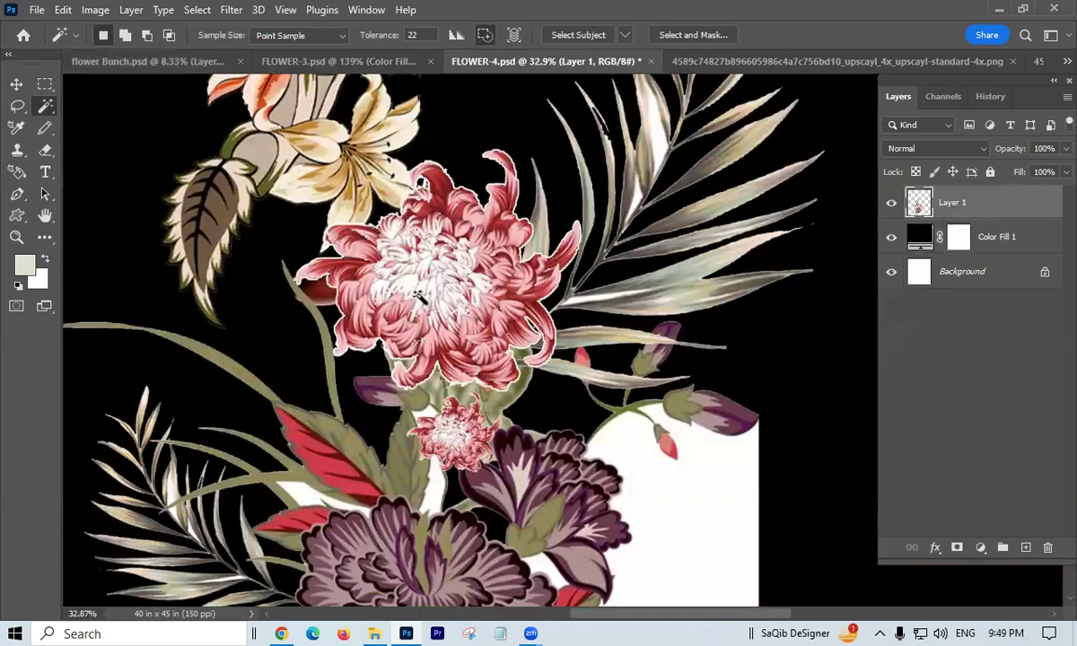